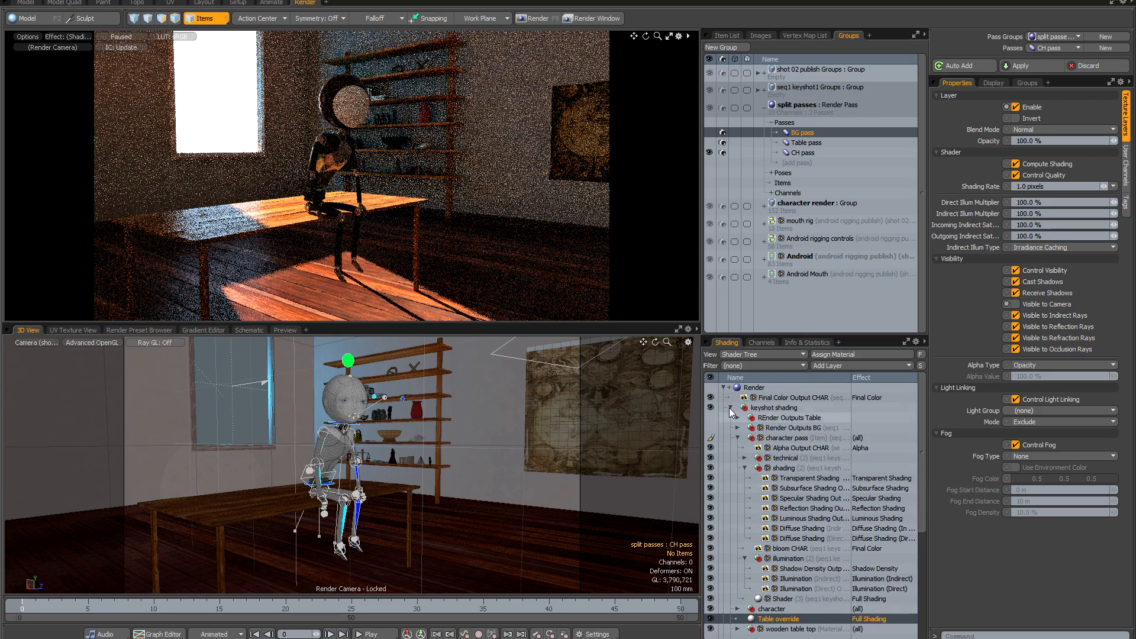
- Collapse the character pass group in the shader tree and show the Table override shader's properties
{"action": "left_click", "coordinate": [738, 438]}
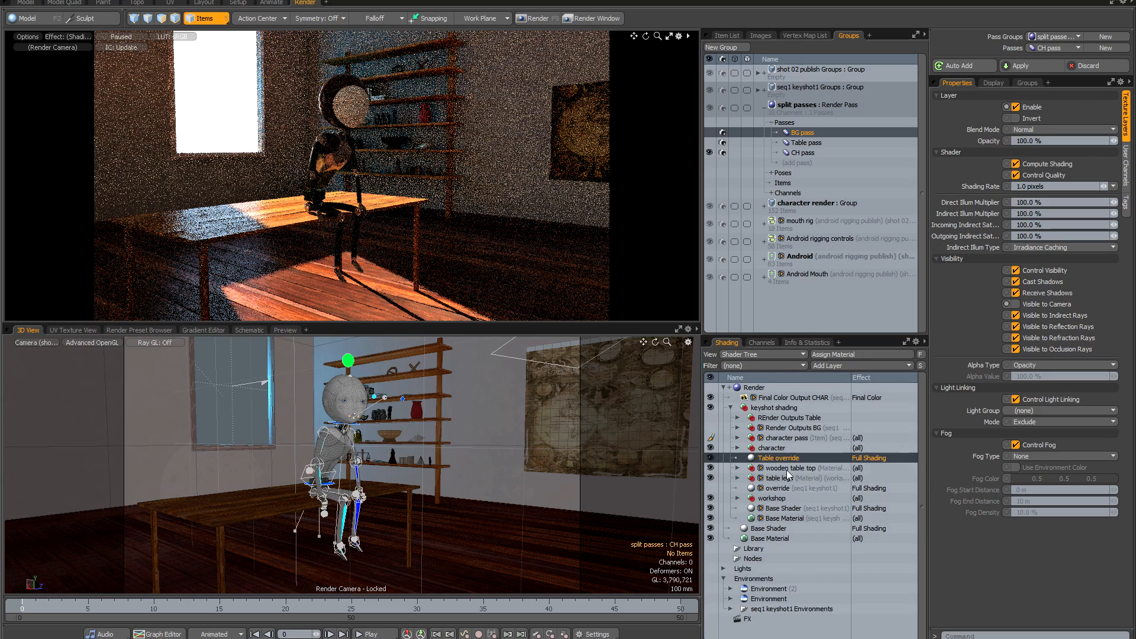
{"action": "left_click", "coordinate": [771, 448]}
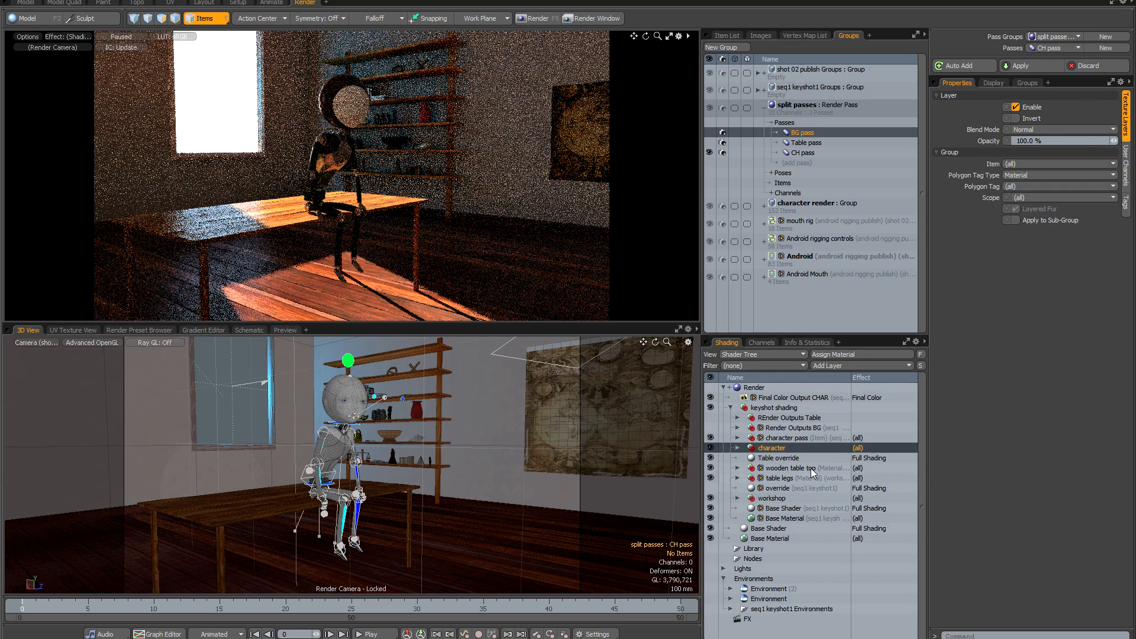
{"action": "left_click", "coordinate": [771, 460]}
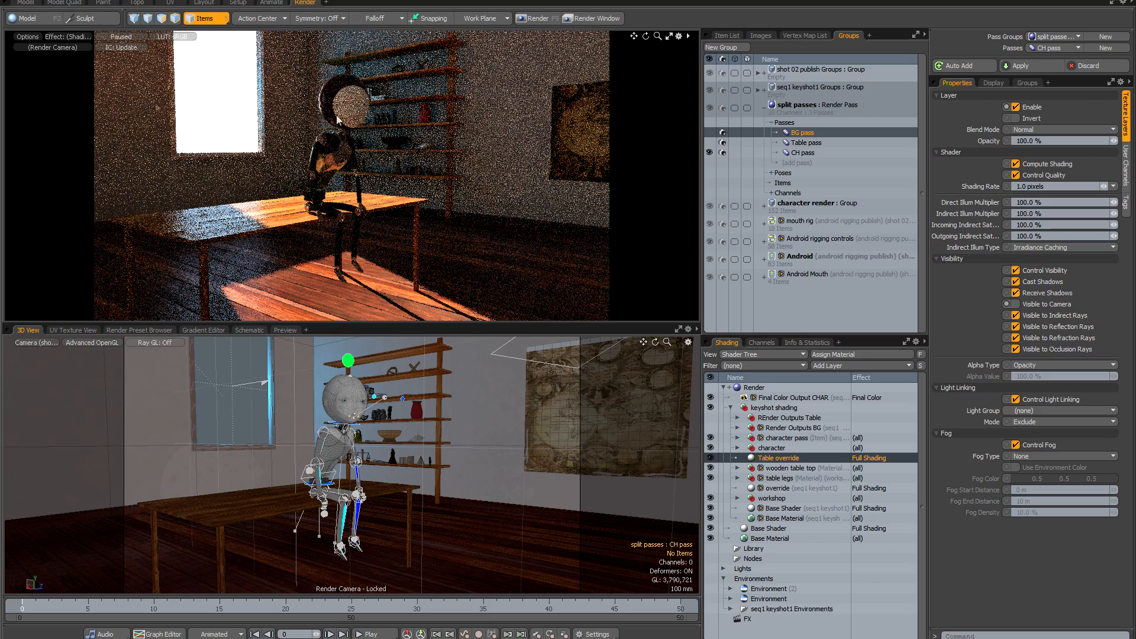
- Rerun and pause the render preview of the CH pass, and show the Environment (2) settings
{"action": "left_click", "coordinate": [118, 39]}
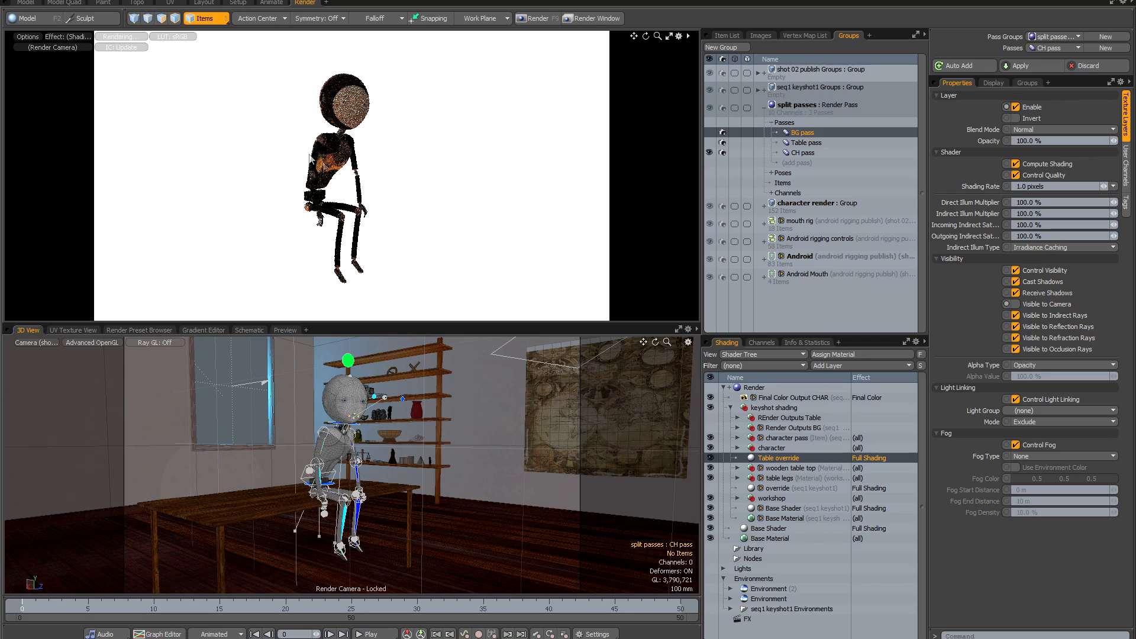
{"action": "left_click", "coordinate": [120, 38]}
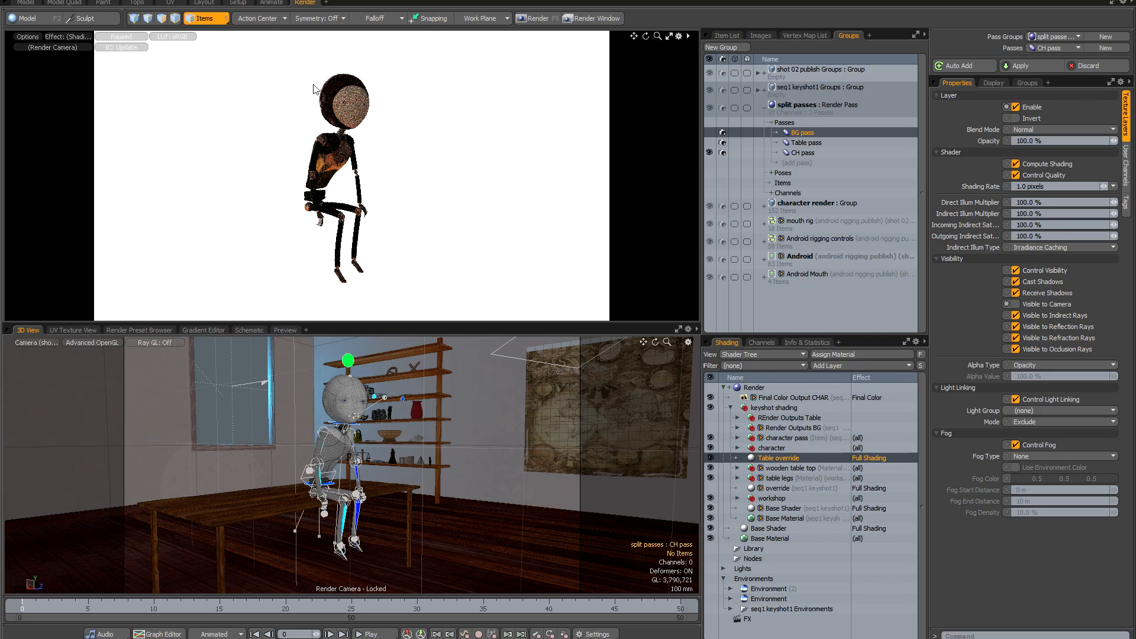
{"action": "left_click", "coordinate": [767, 589]}
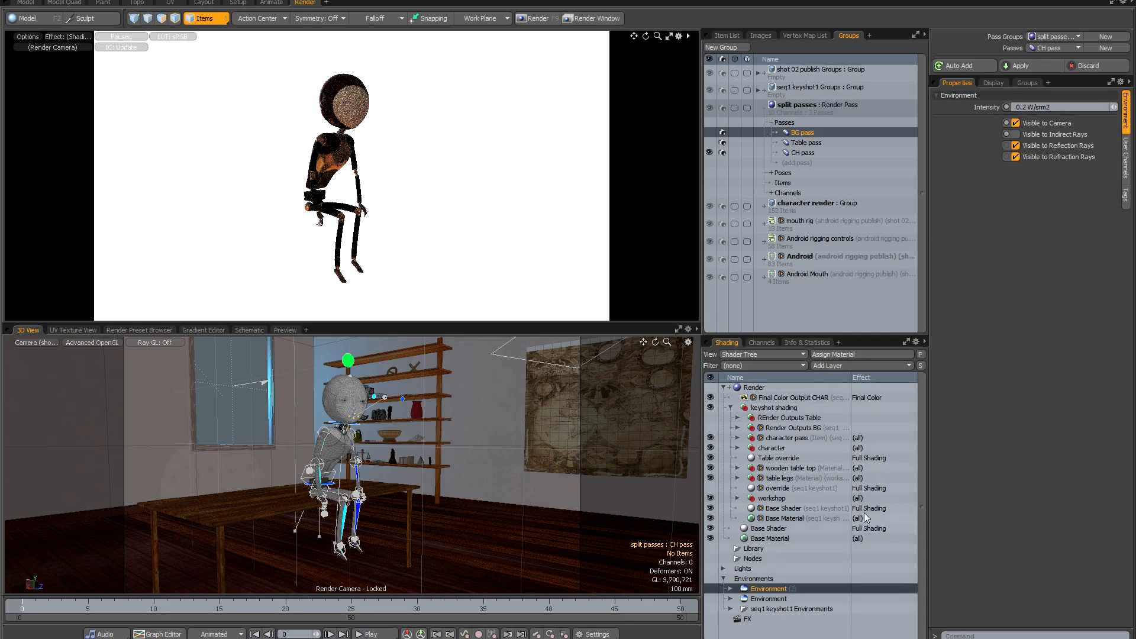
- Move Final Color Output CHAR into the character pass group and refresh the render preview
{"action": "left_click", "coordinate": [770, 397]}
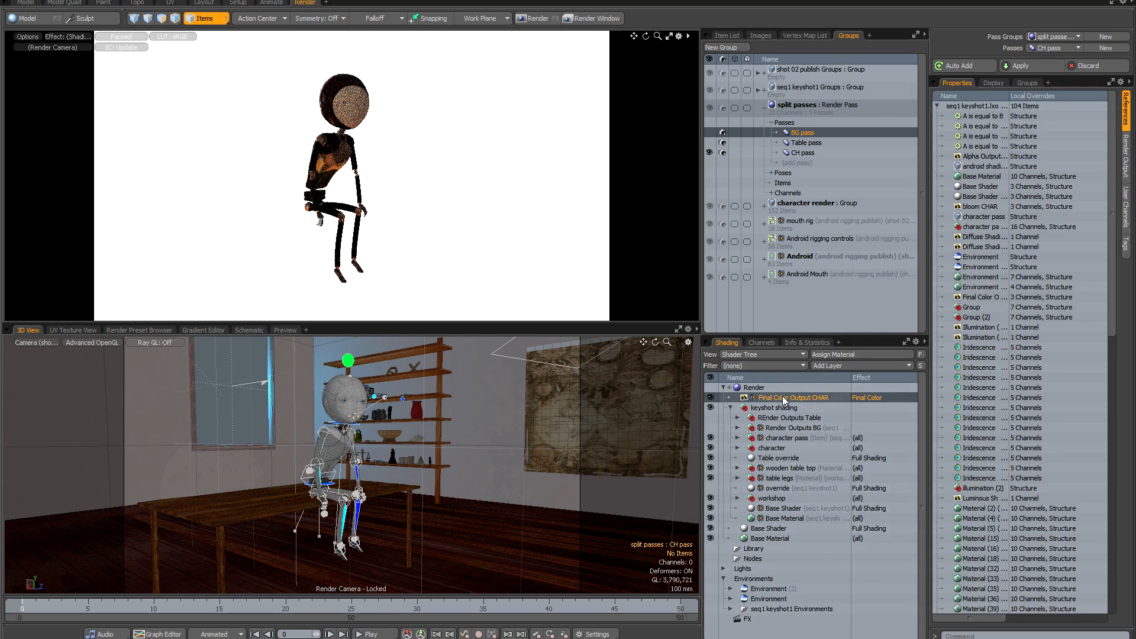
{"action": "left_click_drag", "start_coordinate": [783, 400], "coordinate": [779, 443]}
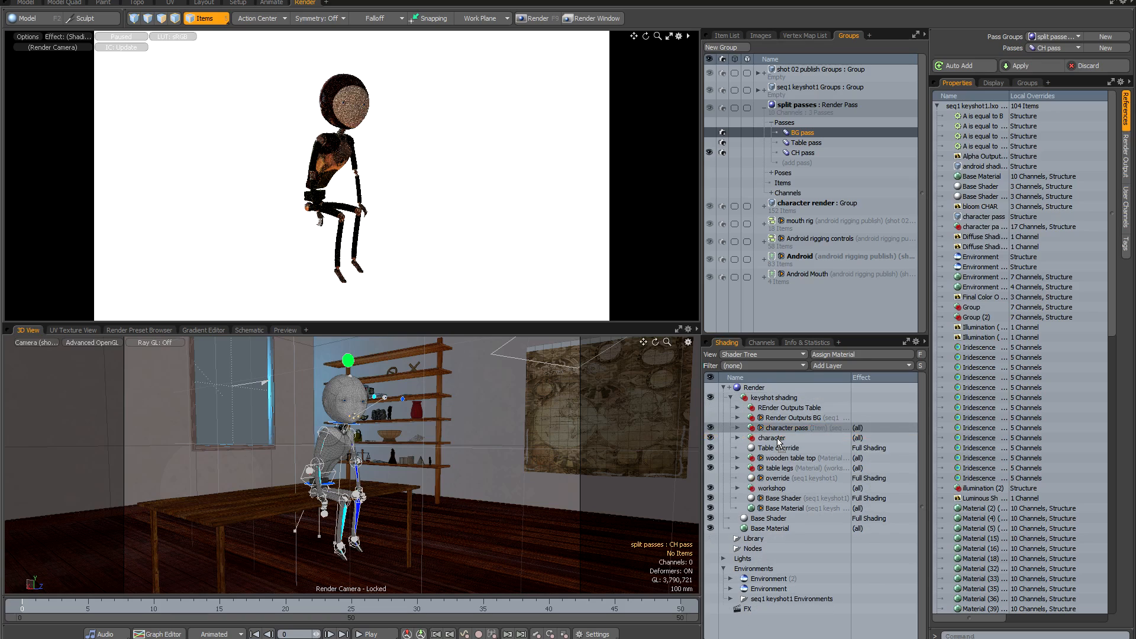
{"action": "left_click", "coordinate": [737, 427]}
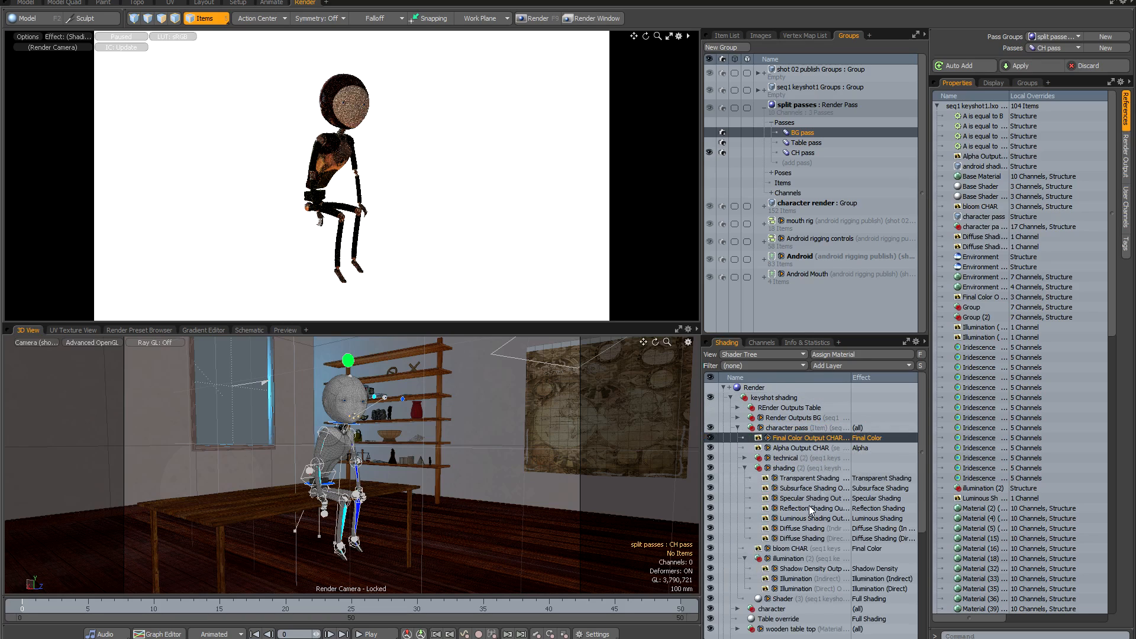
{"action": "left_click", "coordinate": [783, 426]}
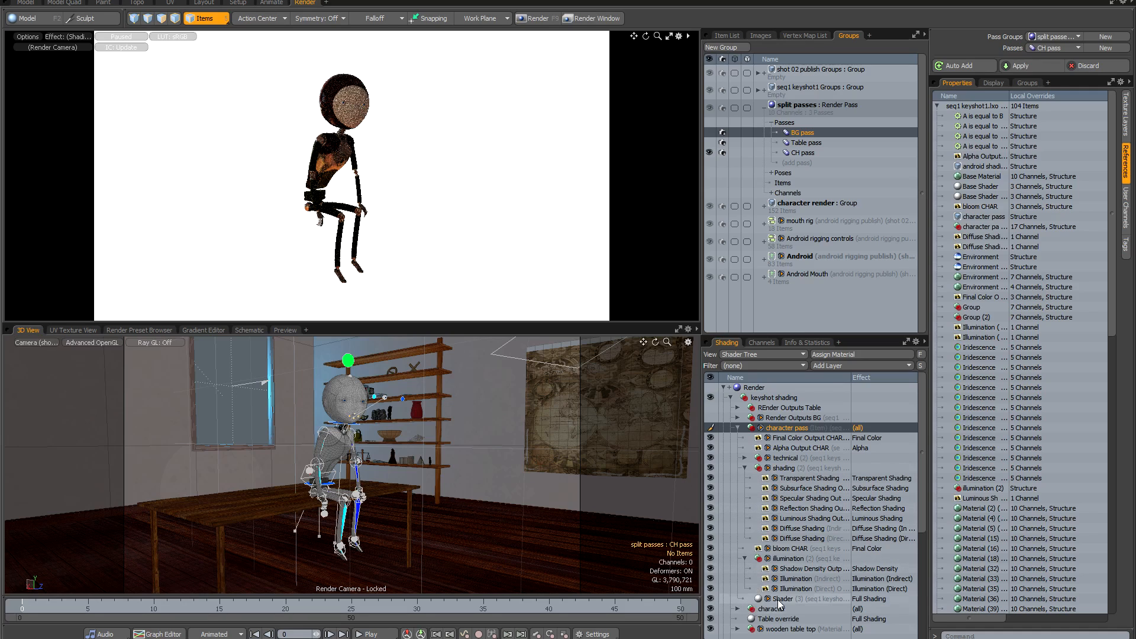
{"action": "left_click", "coordinate": [113, 37]}
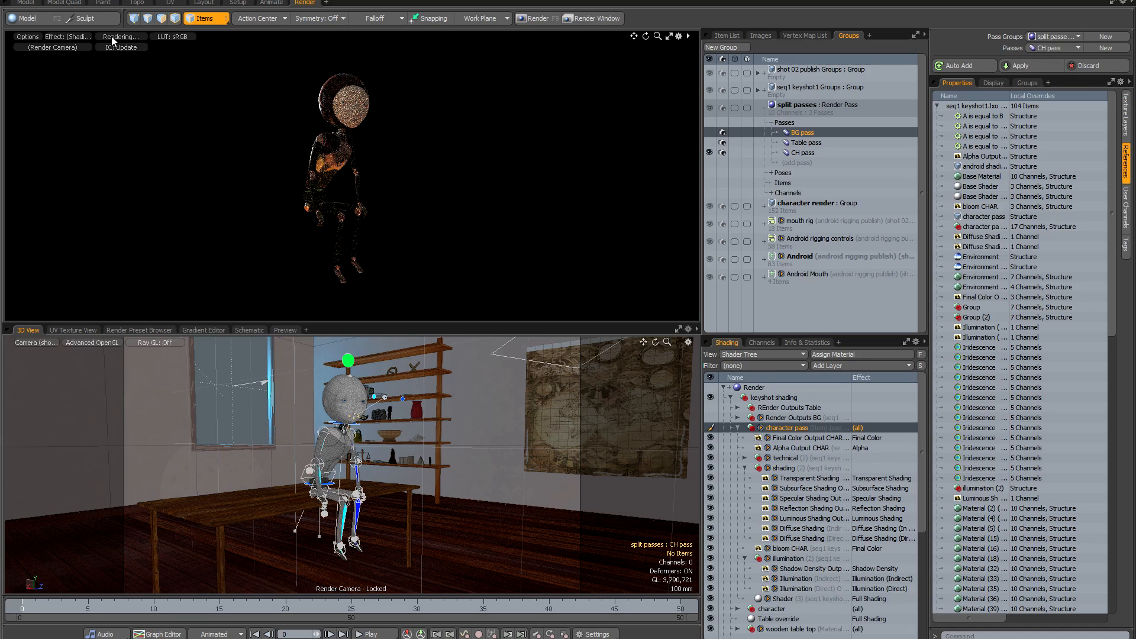
- Review the Environment (2) intensity and ray visibility settings
{"action": "left_click_drag", "start_coordinate": [921, 449], "coordinate": [932, 598]}
{"action": "left_click", "coordinate": [769, 599]}
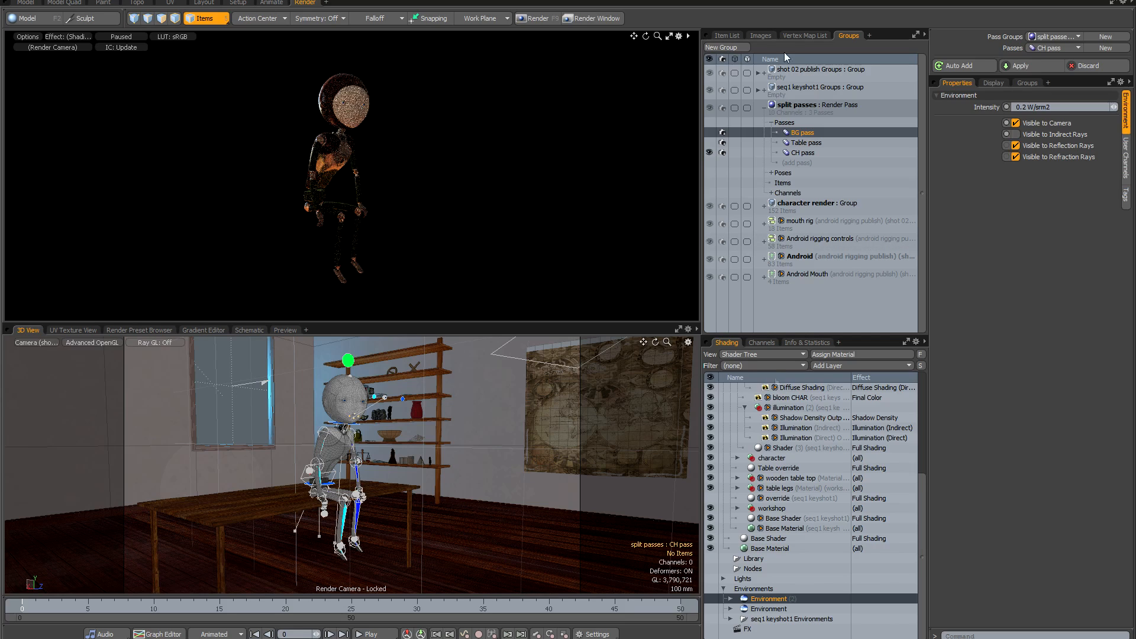
{"action": "left_click_drag", "start_coordinate": [925, 510], "coordinate": [922, 393]}
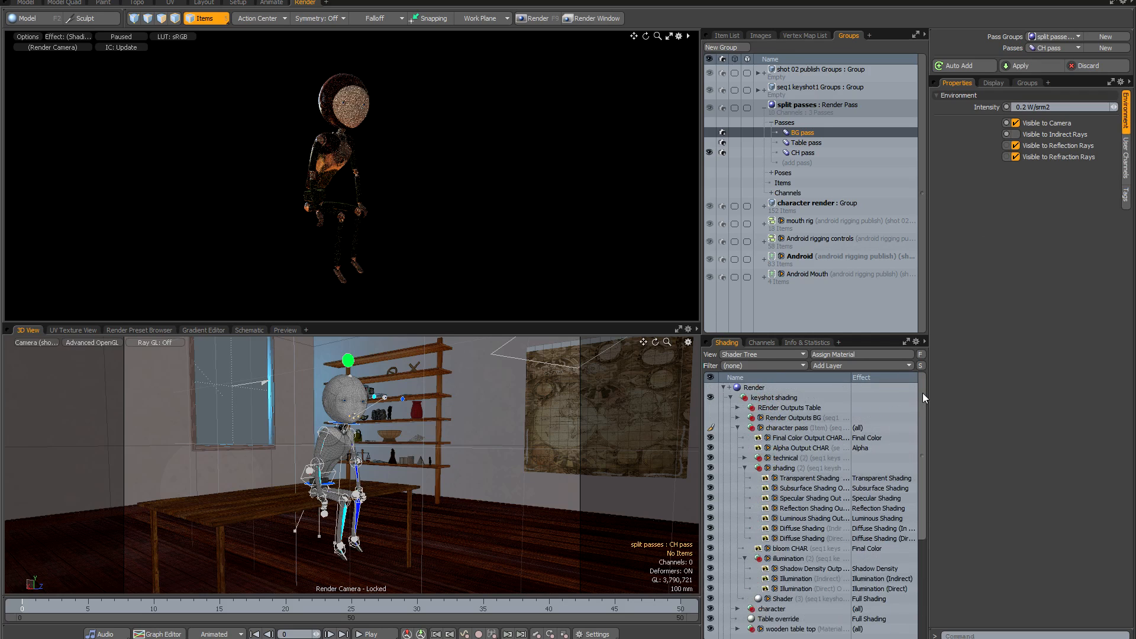
- Show the render output settings of Final Color Output CHAR together with all its shading, shadow density and illumination outputs
{"action": "left_click", "coordinate": [785, 441]}
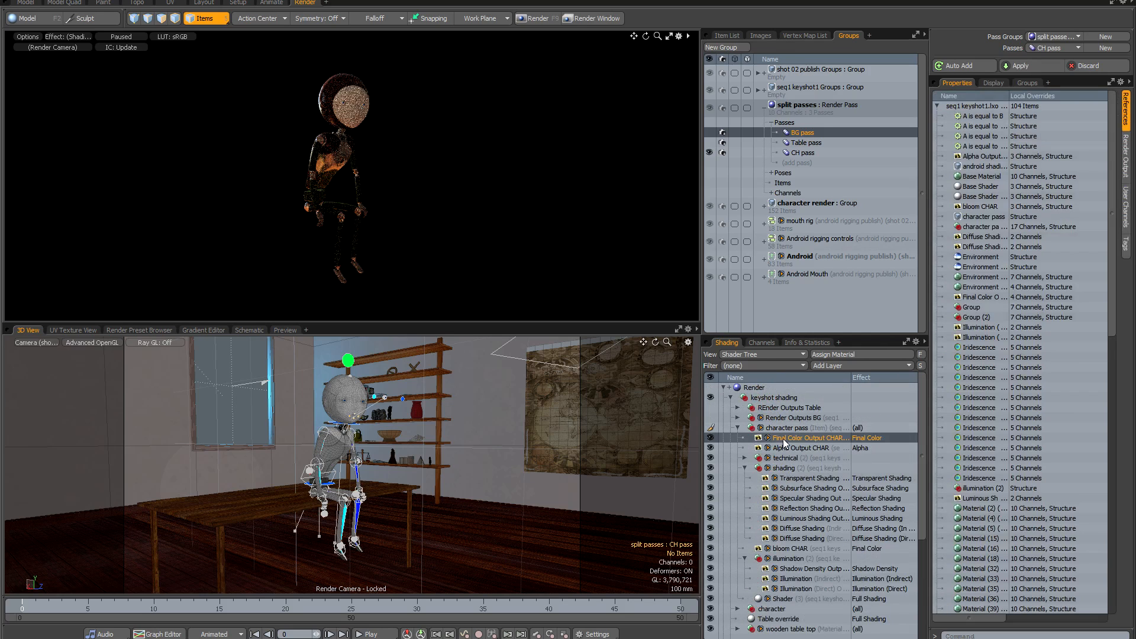
{"action": "left_click", "coordinate": [1126, 158]}
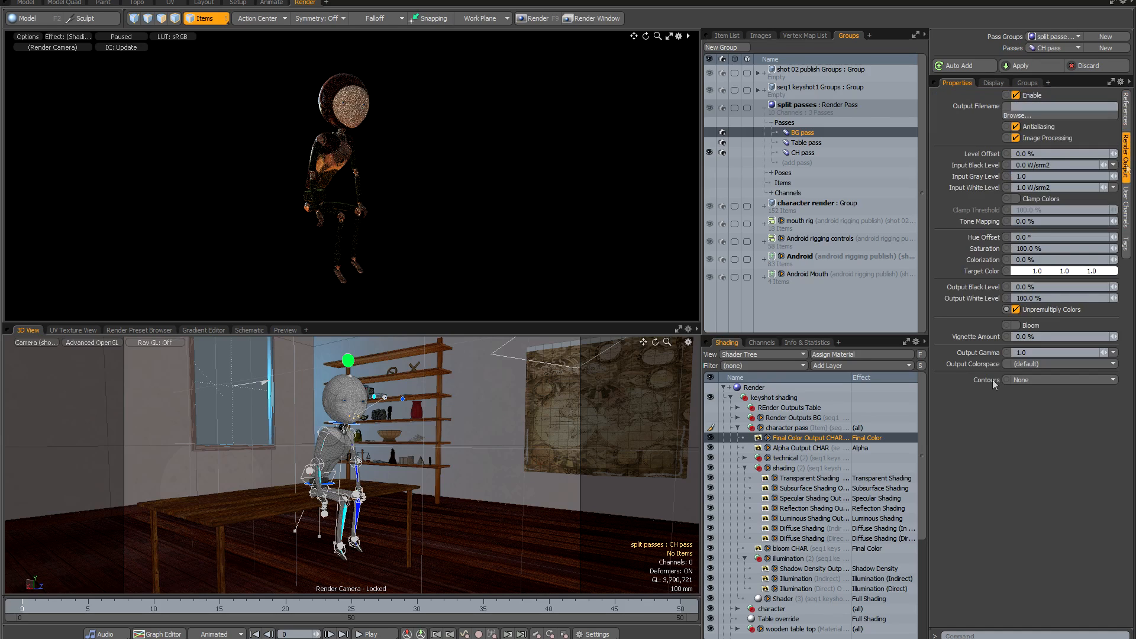
{"action": "left_click", "coordinate": [795, 477], "text": "ctrl"}
{"action": "left_click", "coordinate": [797, 539], "text": "shift"}
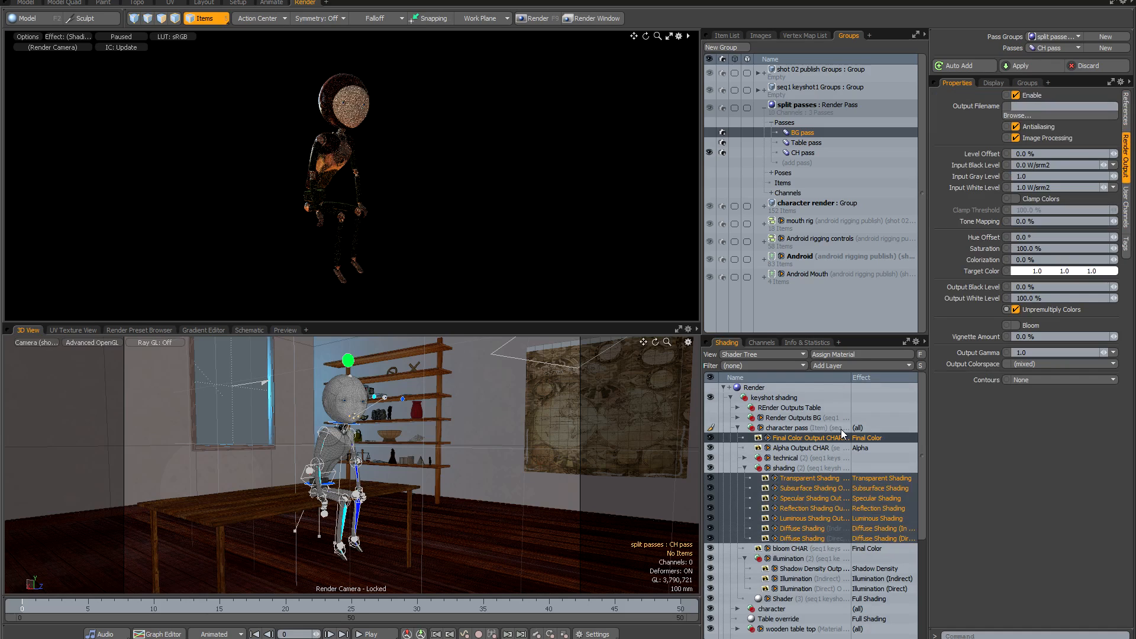
{"action": "left_click", "coordinate": [803, 569], "text": "ctrl"}
{"action": "left_click", "coordinate": [796, 580], "text": "ctrl"}
{"action": "left_click", "coordinate": [795, 589], "text": "ctrl"}
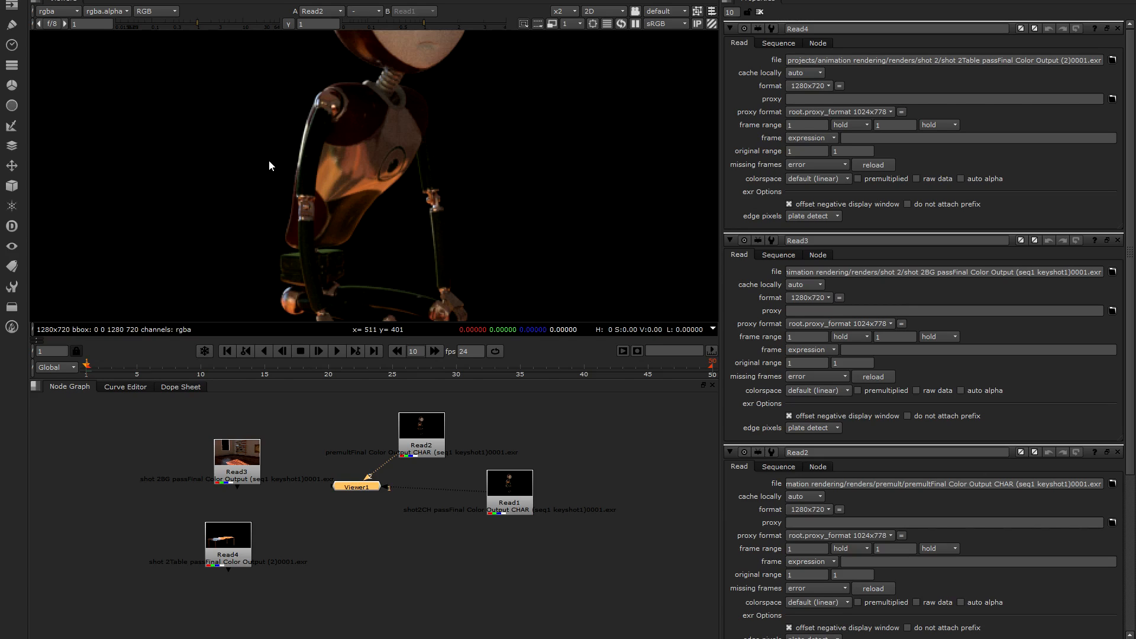
- In Nuke, compare the Read1 and Read2 character renders in the viewer, both in colour and in the alpha channel
{"action": "key", "text": "1"}
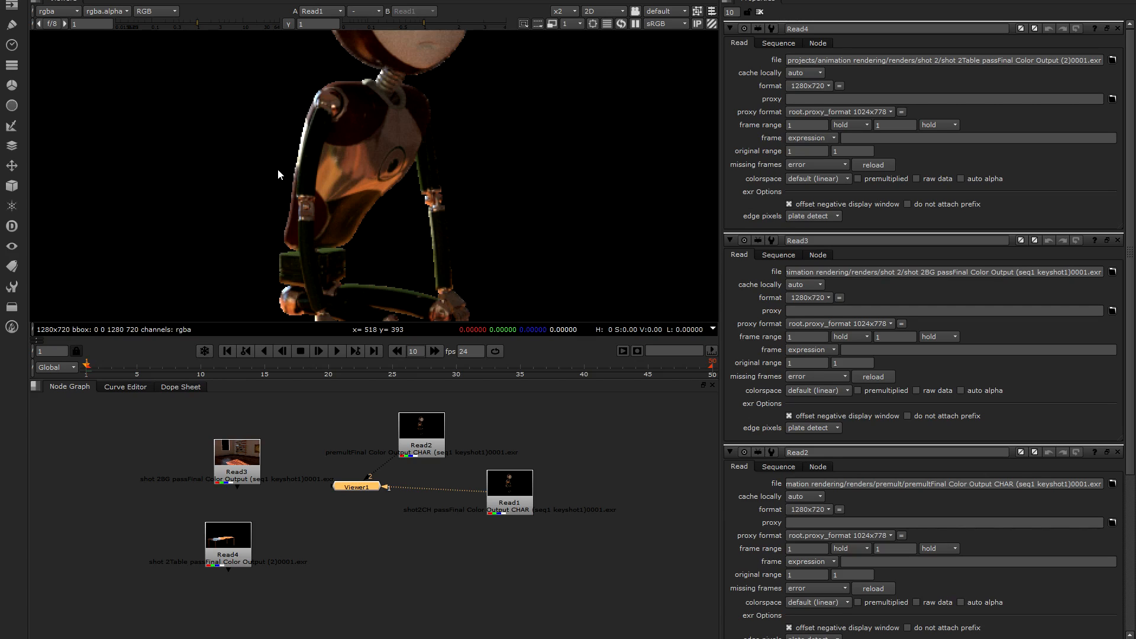
{"action": "key", "text": "a"}
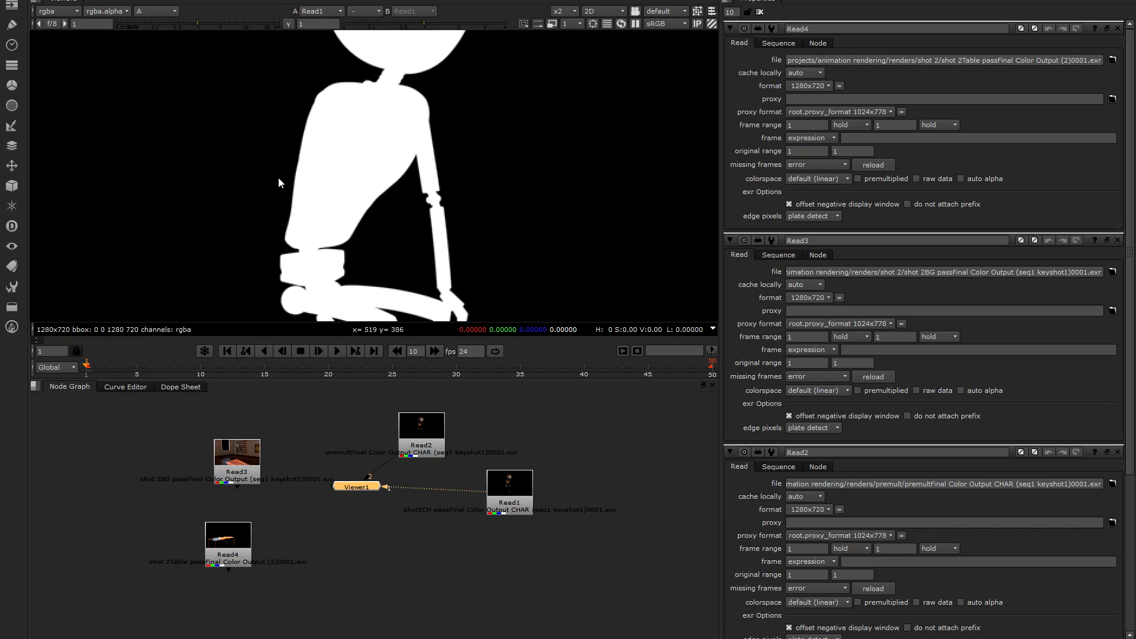
{"action": "key", "text": "2"}
{"action": "key", "text": "1"}
{"action": "key", "text": "1"}
{"action": "key", "text": "a"}
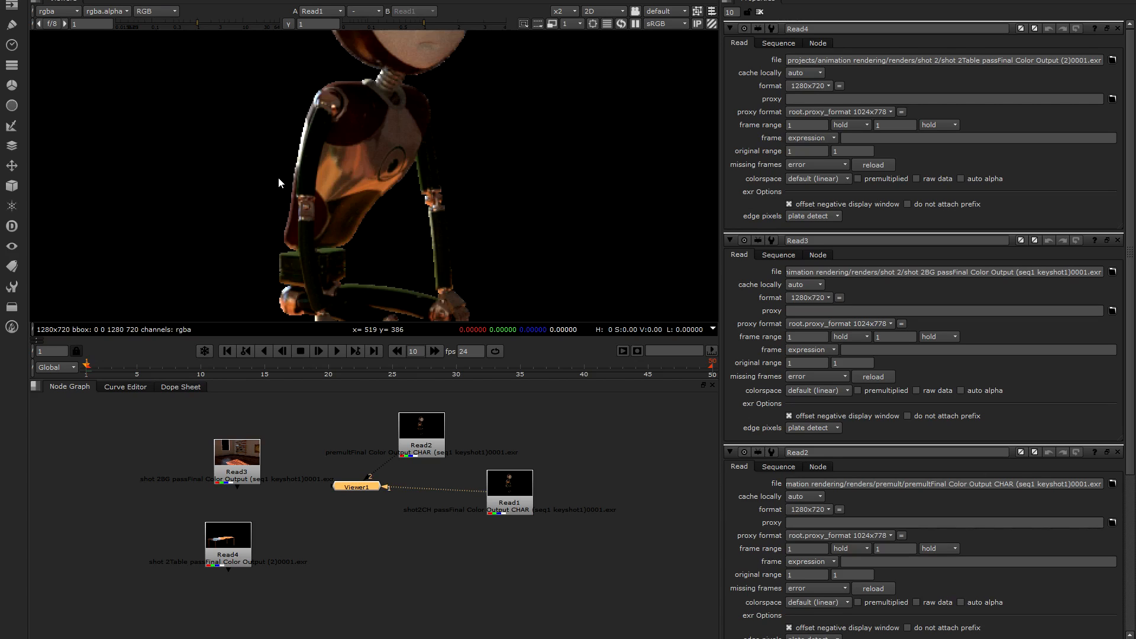
{"action": "key", "text": "2"}
{"action": "key", "text": "1"}
{"action": "key", "text": "2"}
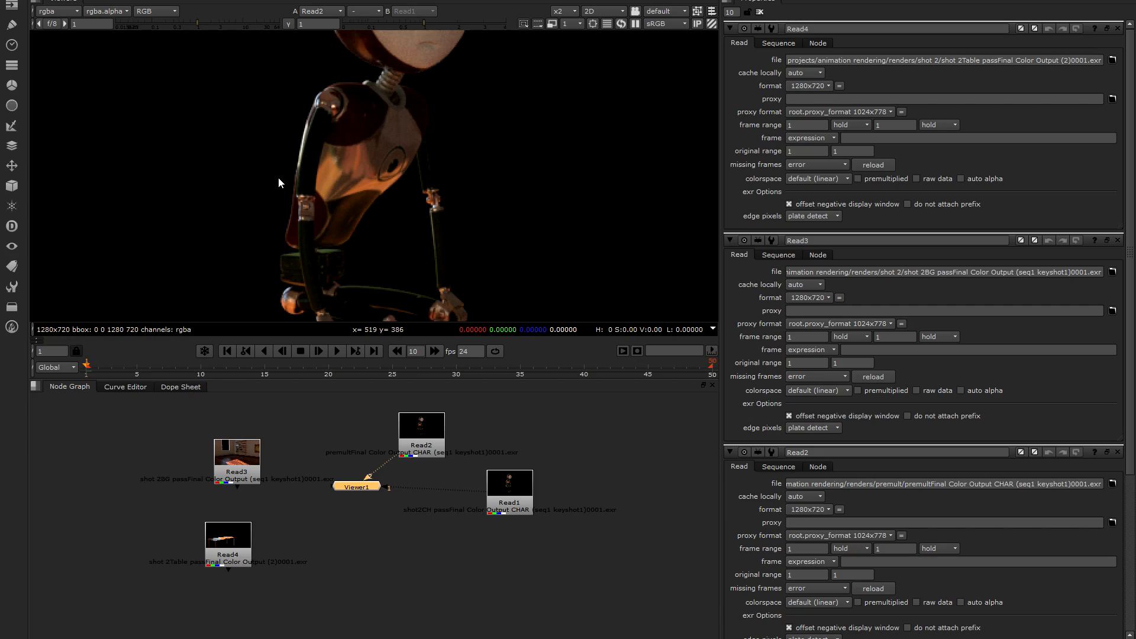
{"action": "key", "text": "1"}
{"action": "key", "text": "2"}
{"action": "key", "text": "1"}
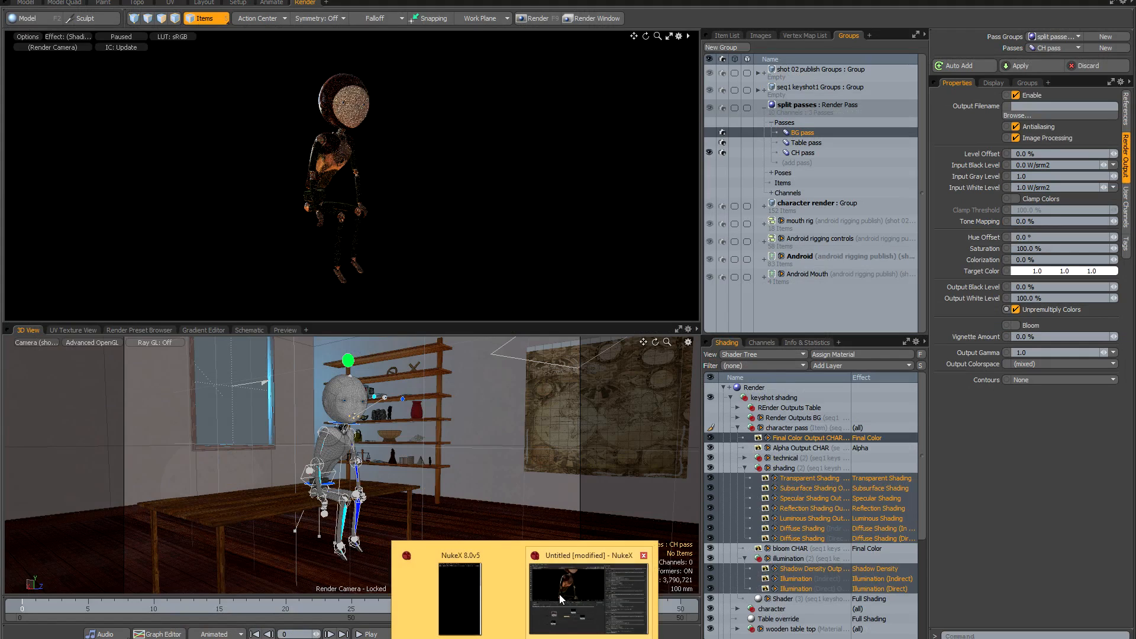
- Switch to the NukeX project and check the alpha channel of Read1, returning the viewer to colour
{"action": "left_click", "coordinate": [560, 594]}
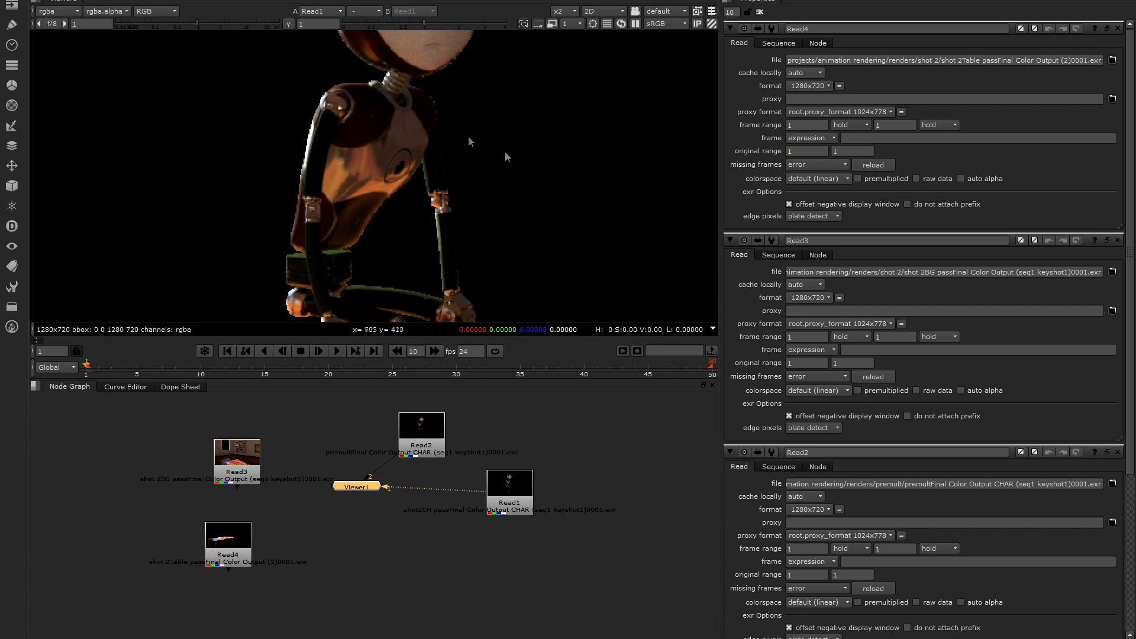
{"action": "left_click", "coordinate": [509, 490]}
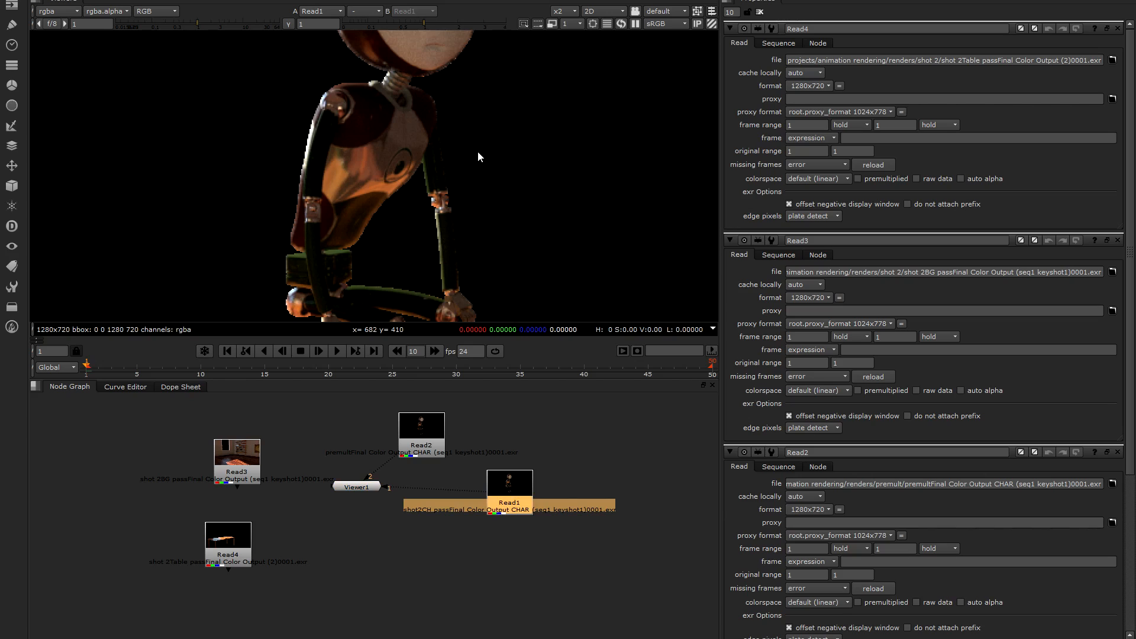
{"action": "key", "text": "a"}
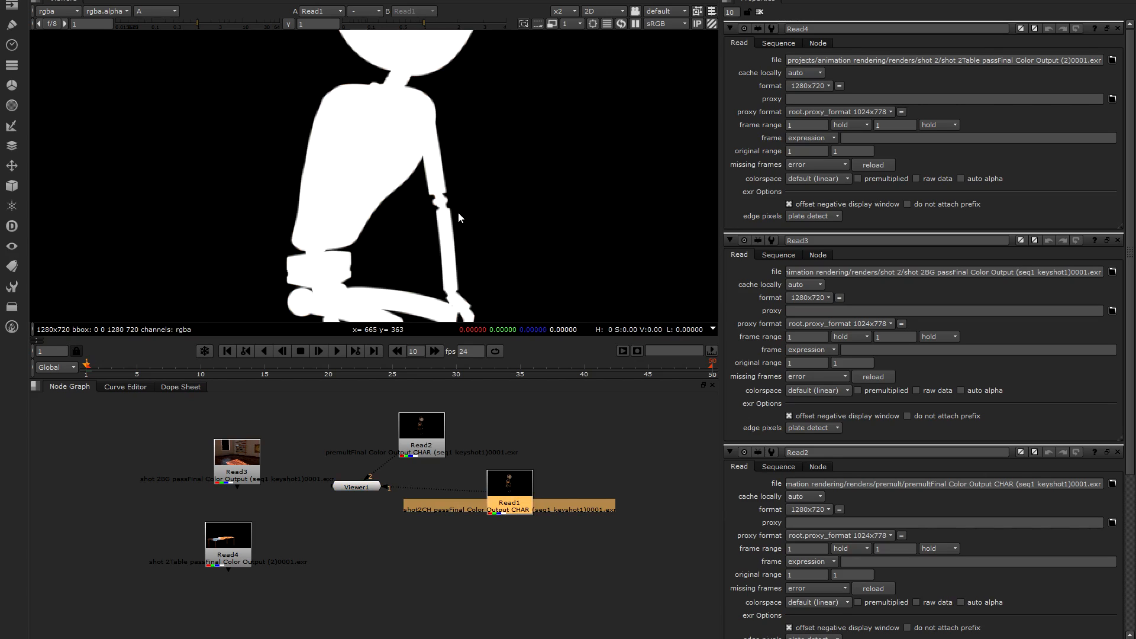
{"action": "key", "text": "a"}
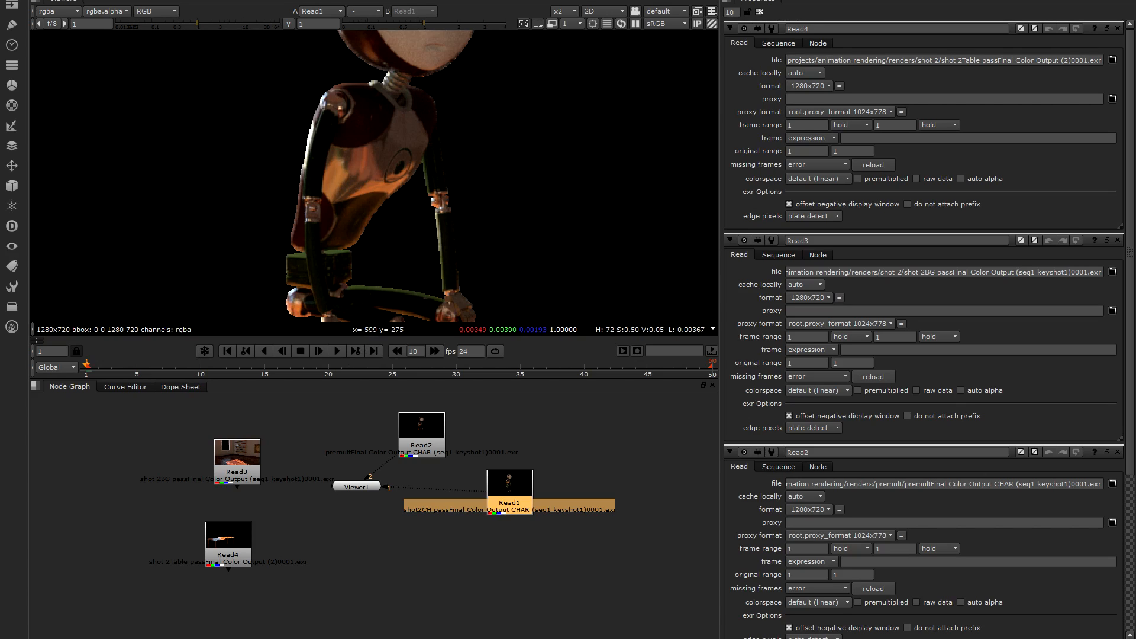
- Merge the Read4 table pass over the Read3 background pass and view the merge, swapping the A and B inputs
{"action": "left_click", "coordinate": [233, 461]}
{"action": "key", "text": "m"}
{"action": "left_click_drag", "start_coordinate": [302, 465], "coordinate": [222, 552]}
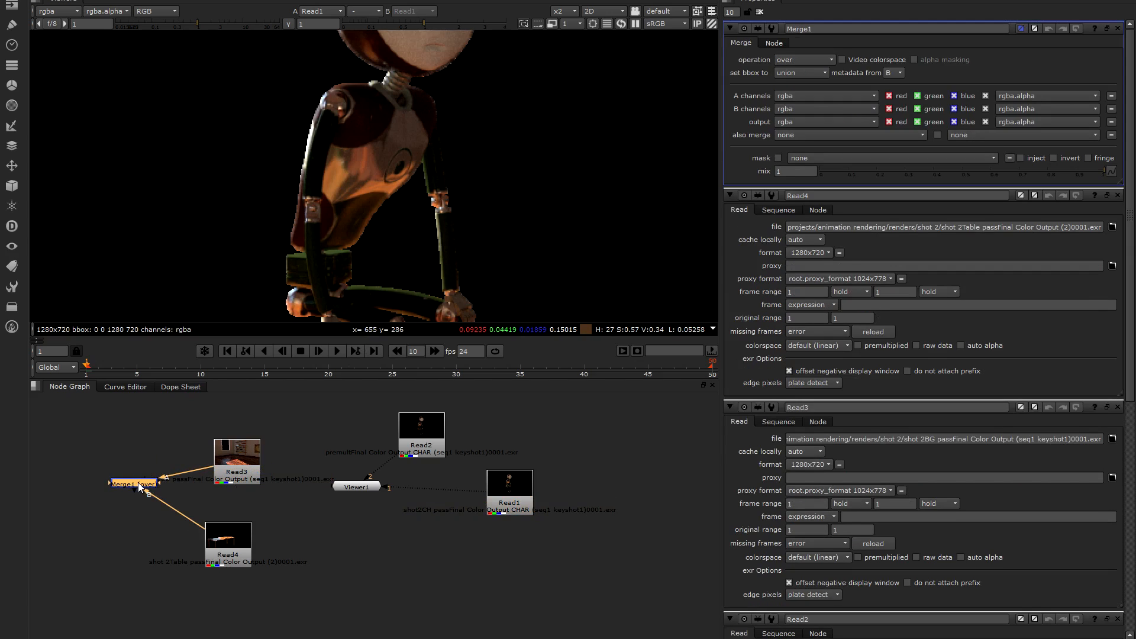
{"action": "key", "text": "1"}
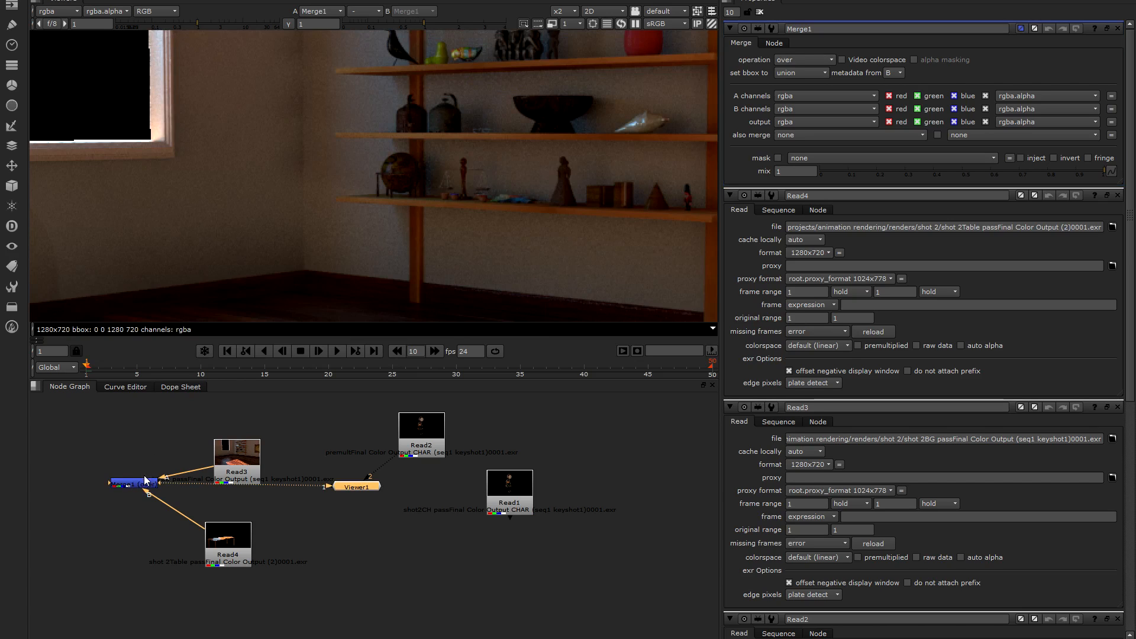
{"action": "left_click", "coordinate": [142, 487]}
{"action": "key", "text": "shift+x"}
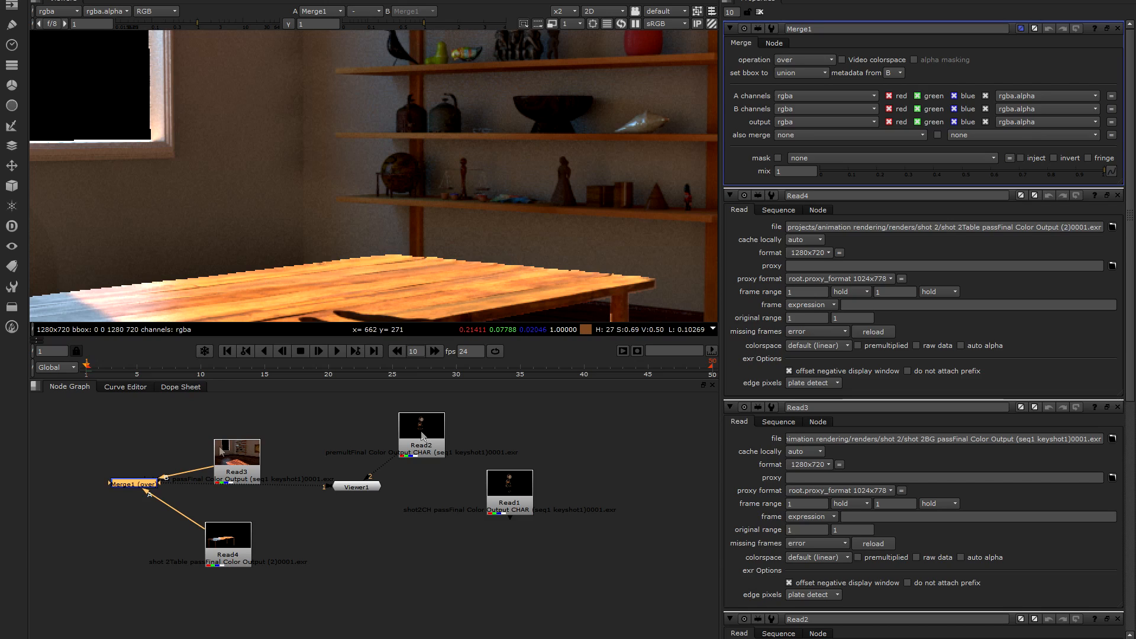
- Move Merge1 below the Read nodes and merge the Read2 character render over its result, swapping the inputs
{"action": "left_click_drag", "start_coordinate": [123, 484], "coordinate": [117, 578]}
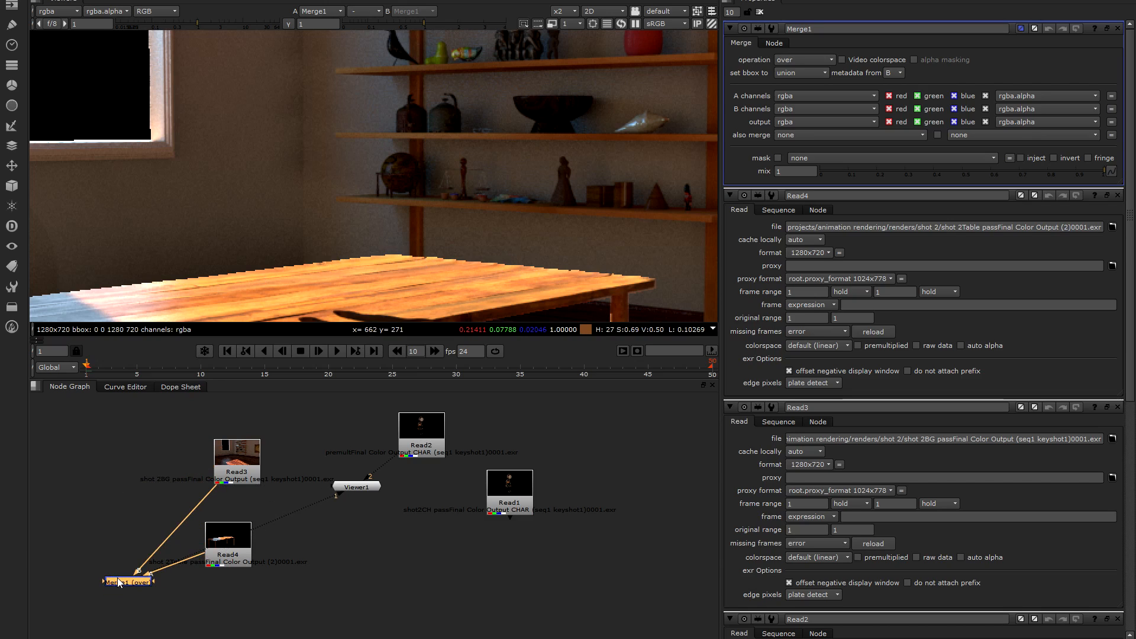
{"action": "key", "text": "m"}
{"action": "left_click_drag", "start_coordinate": [179, 588], "coordinate": [417, 434]}
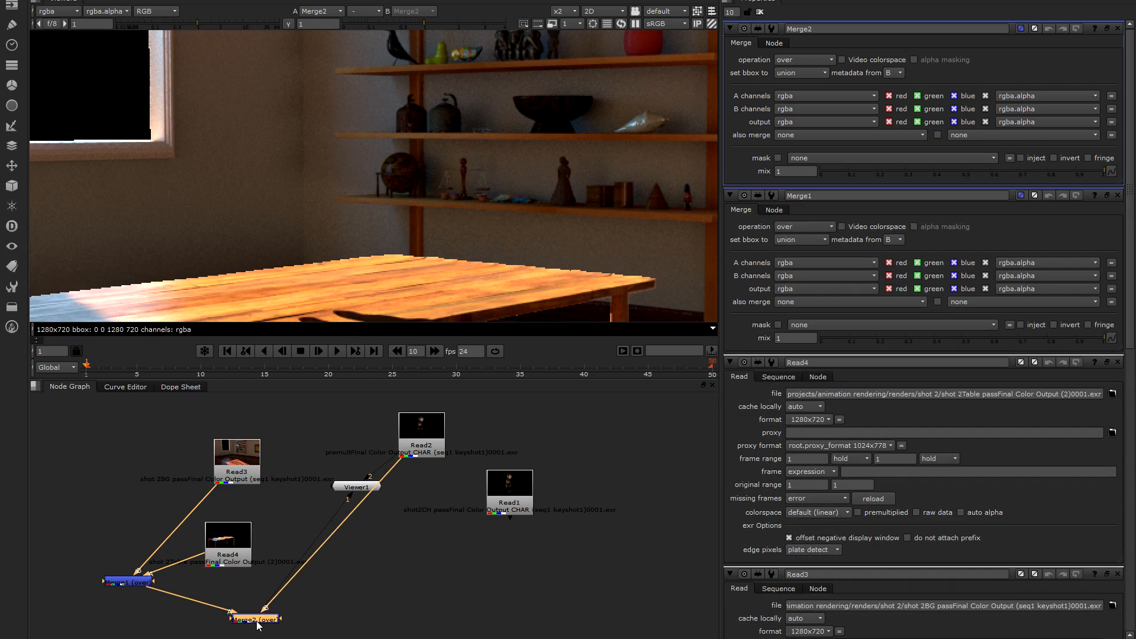
{"action": "key", "text": "shift+x"}
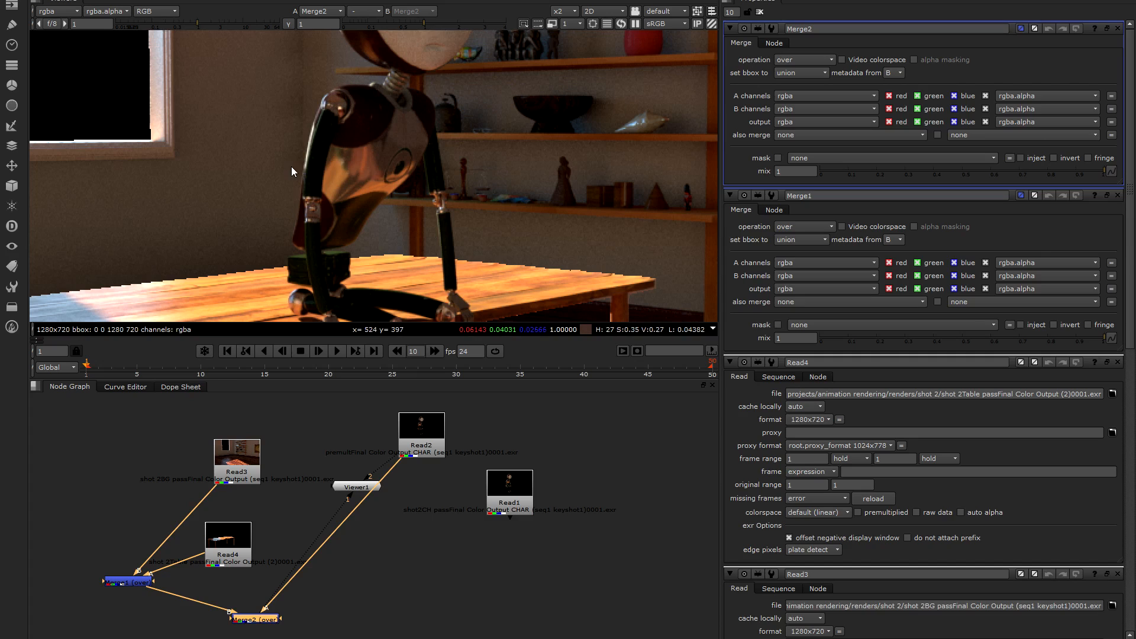
- Feed Merge2's A input from Read1 instead of Read2, and insert a Premult node between Read1 and Merge2
{"action": "left_click_drag", "start_coordinate": [397, 464], "coordinate": [499, 501]}
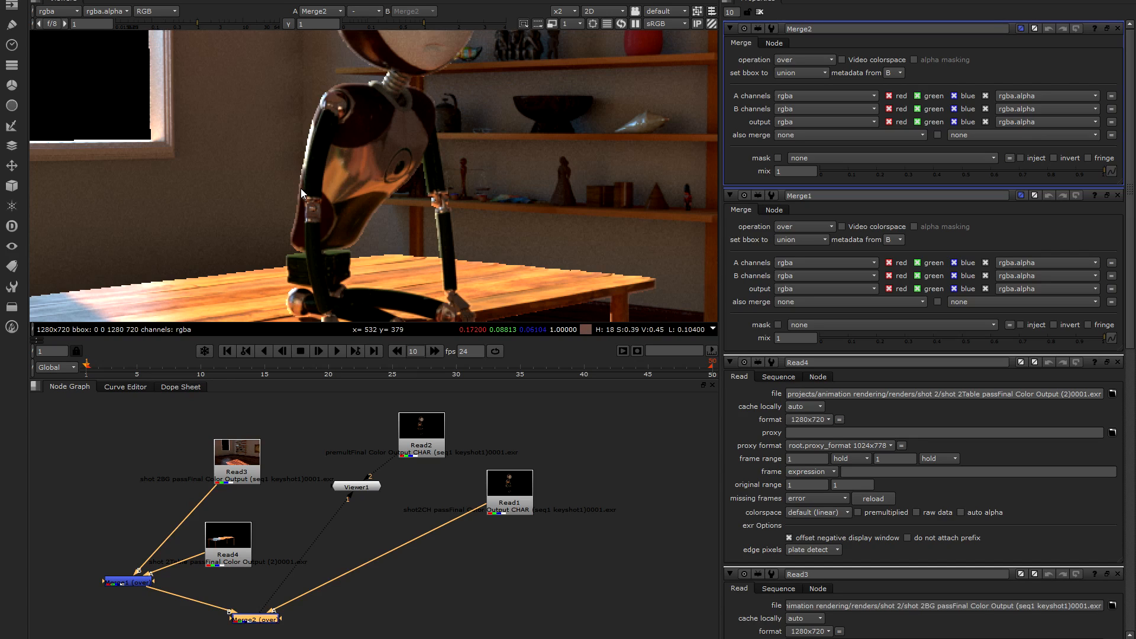
{"action": "left_click", "coordinate": [510, 478]}
{"action": "key", "text": "Tab"}
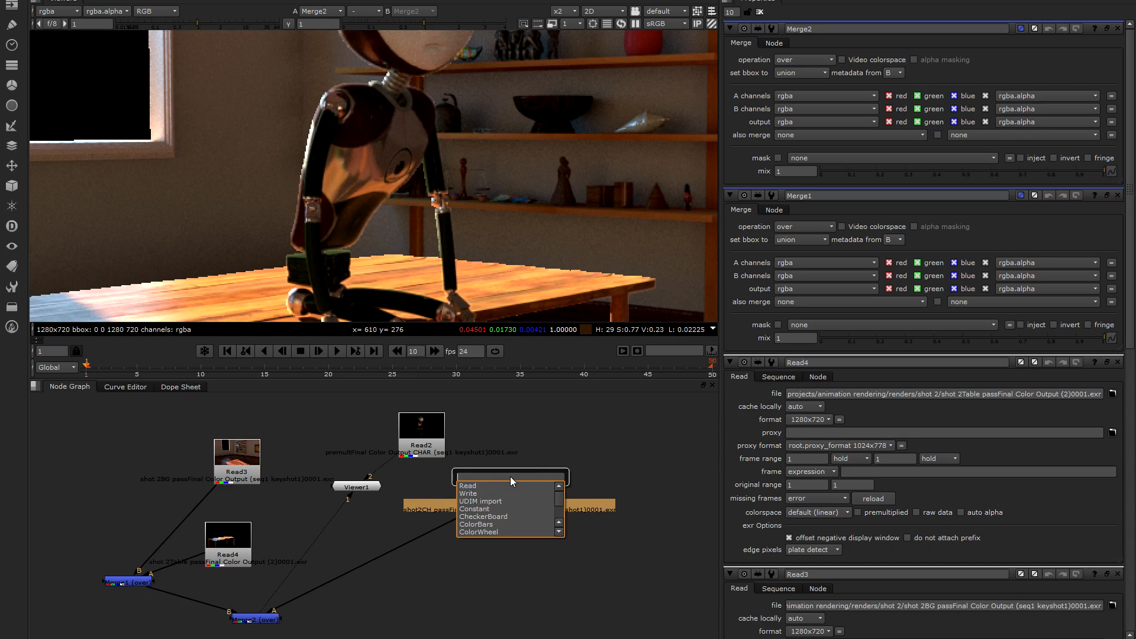
{"action": "type", "text": "premult"}
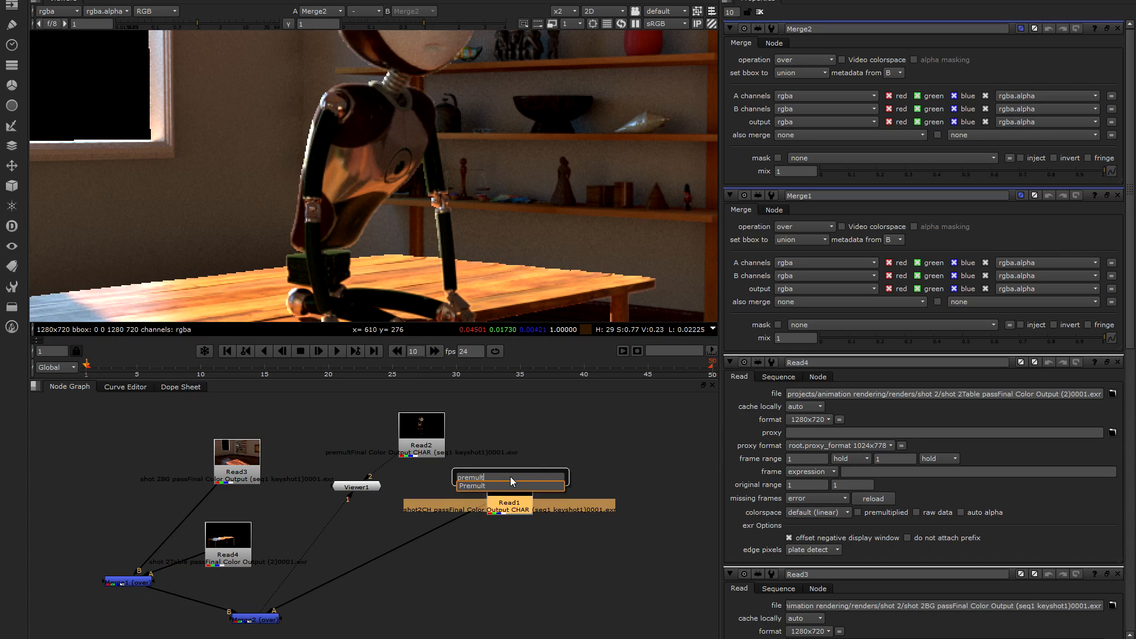
{"action": "key", "text": "Return"}
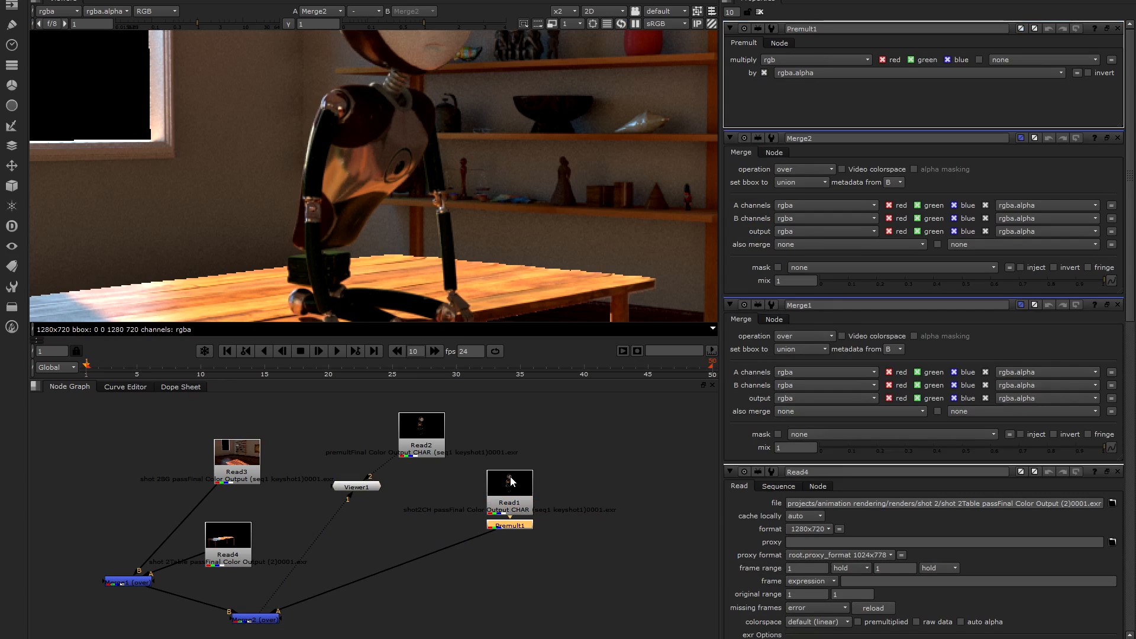
{"action": "left_click_drag", "start_coordinate": [515, 527], "coordinate": [469, 532]}
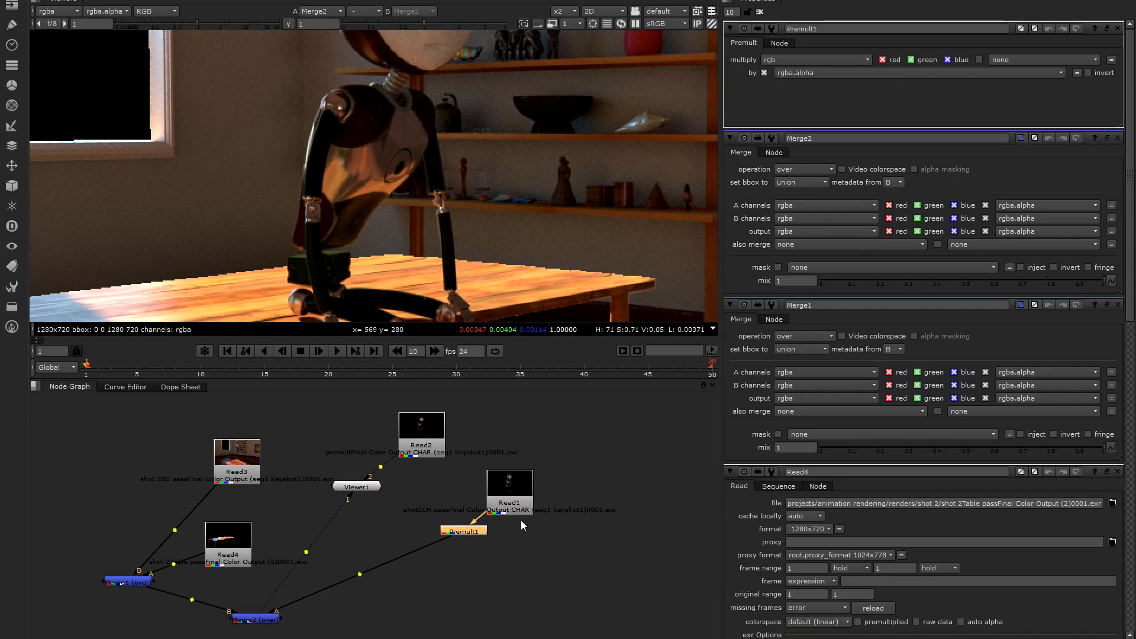
- Toggle Premult1 off and on to compare the character's edges in the composite
{"action": "key", "text": "d"}
{"action": "key", "text": "d"}
{"action": "key", "text": "d"}
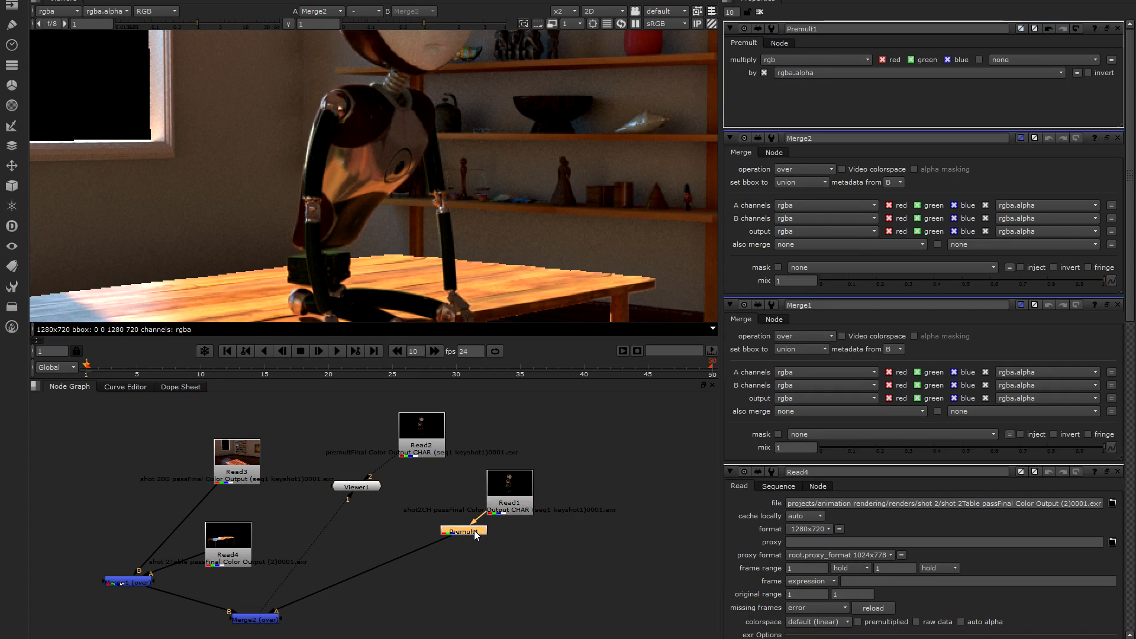
{"action": "key", "text": "d"}
- Insert a Premult node between the Read4 table pass and Merge1, spacing it away from Read4
{"action": "left_click_drag", "start_coordinate": [230, 537], "coordinate": [267, 530]}
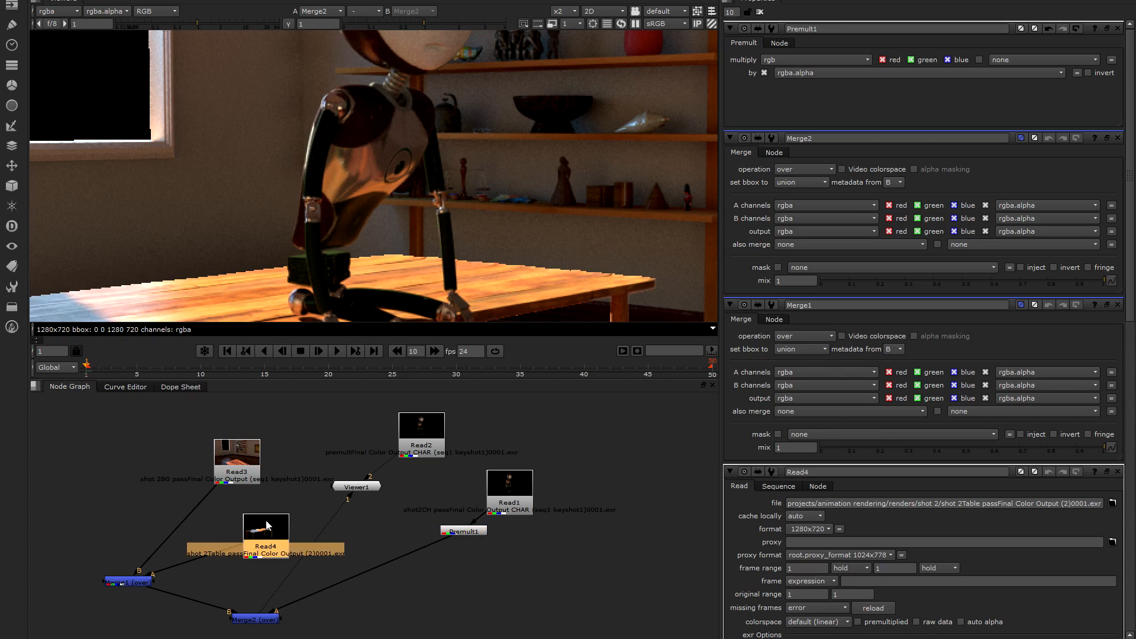
{"action": "key", "text": "Tab"}
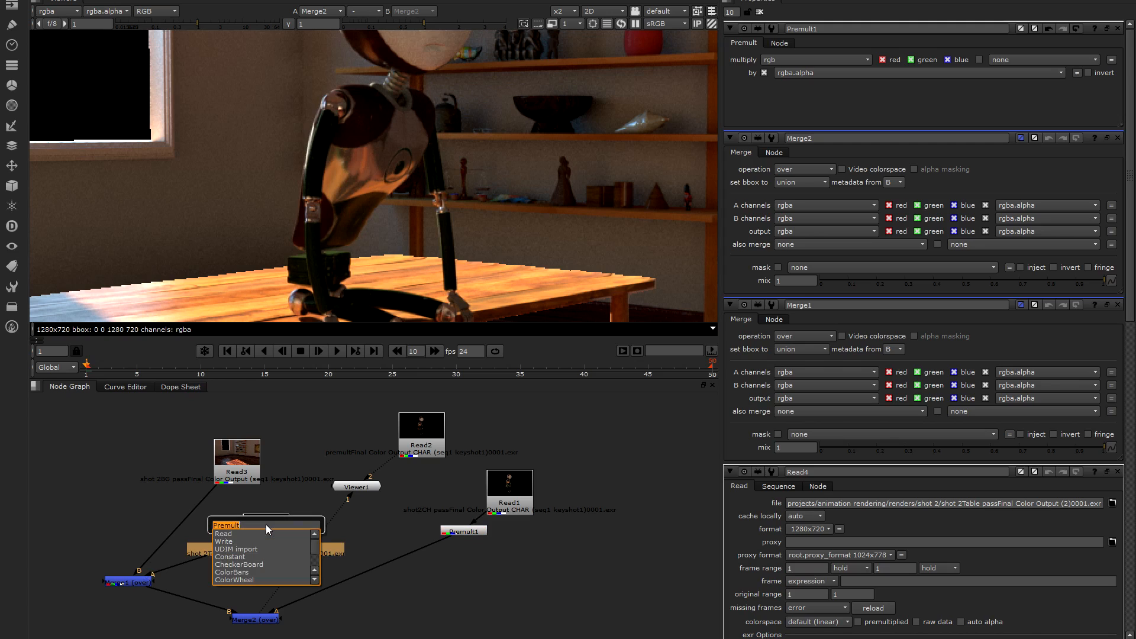
{"action": "key", "text": "Return"}
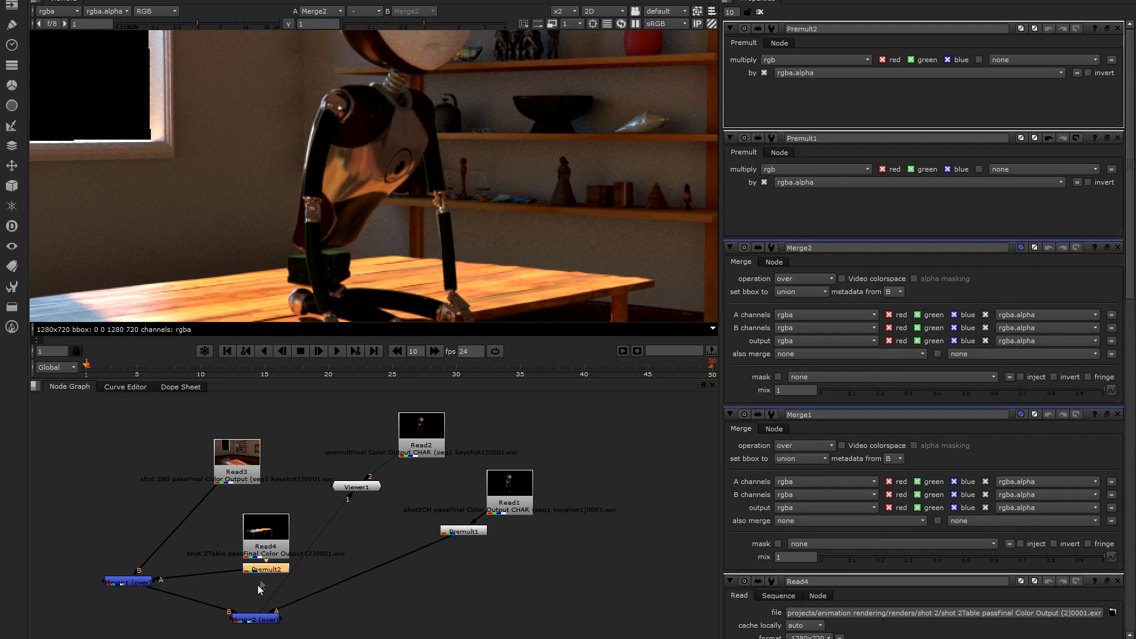
{"action": "left_click_drag", "start_coordinate": [263, 571], "coordinate": [198, 560]}
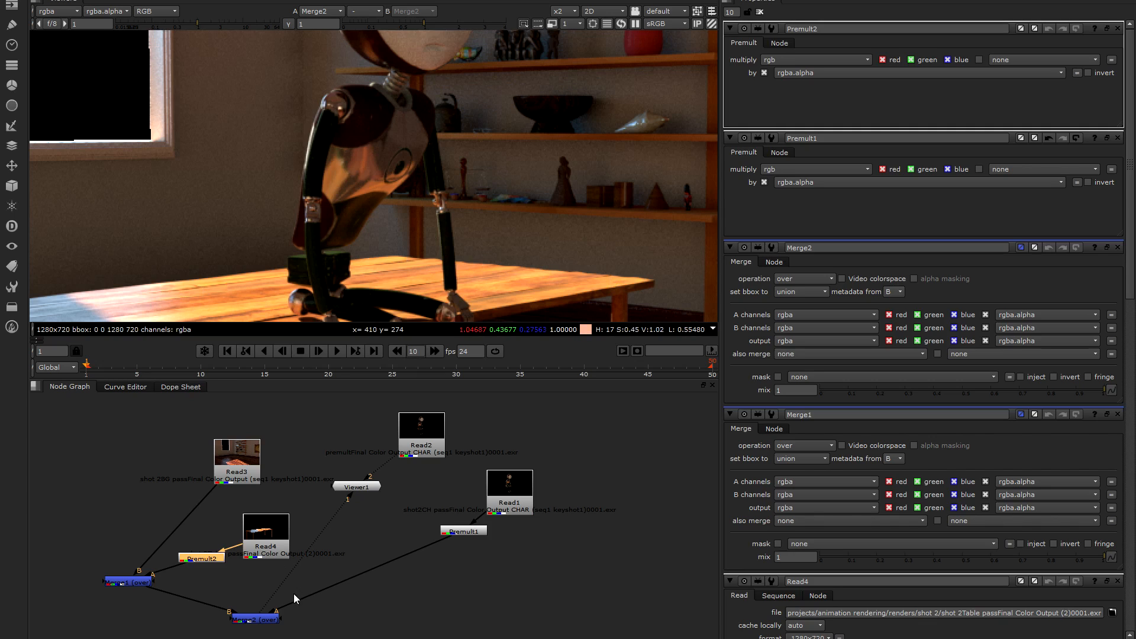
- Spread Read4, Premult2 and Merge1 apart in the node graph so their connections are easy to read
{"action": "left_click_drag", "start_coordinate": [267, 530], "coordinate": [280, 523]}
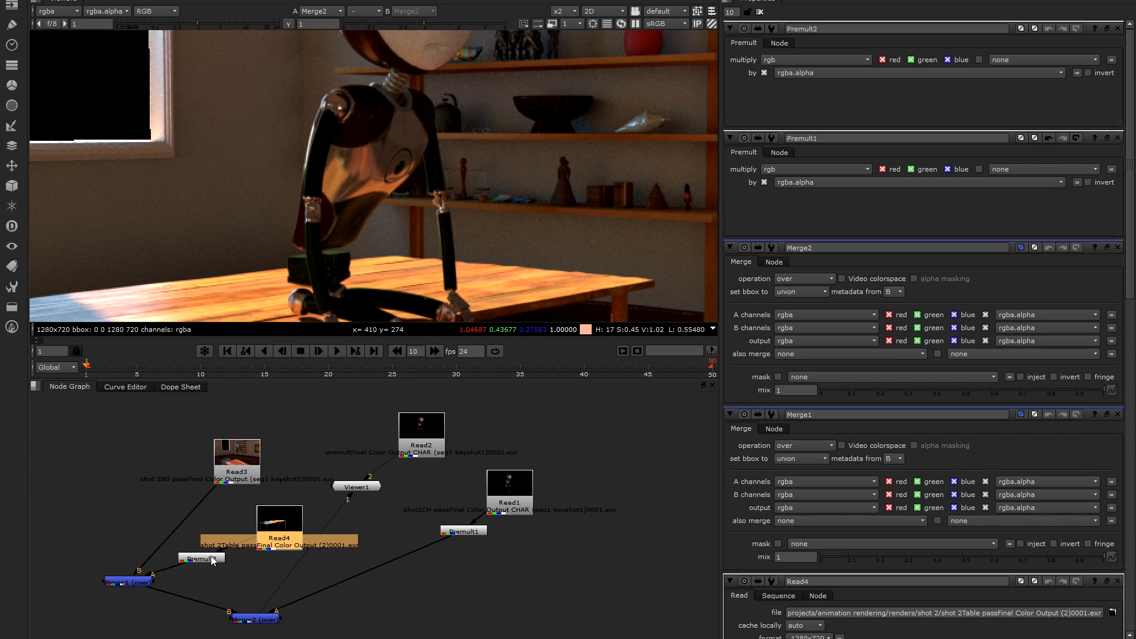
{"action": "left_click_drag", "start_coordinate": [201, 558], "coordinate": [200, 558]}
{"action": "left_click_drag", "start_coordinate": [126, 587], "coordinate": [85, 586]}
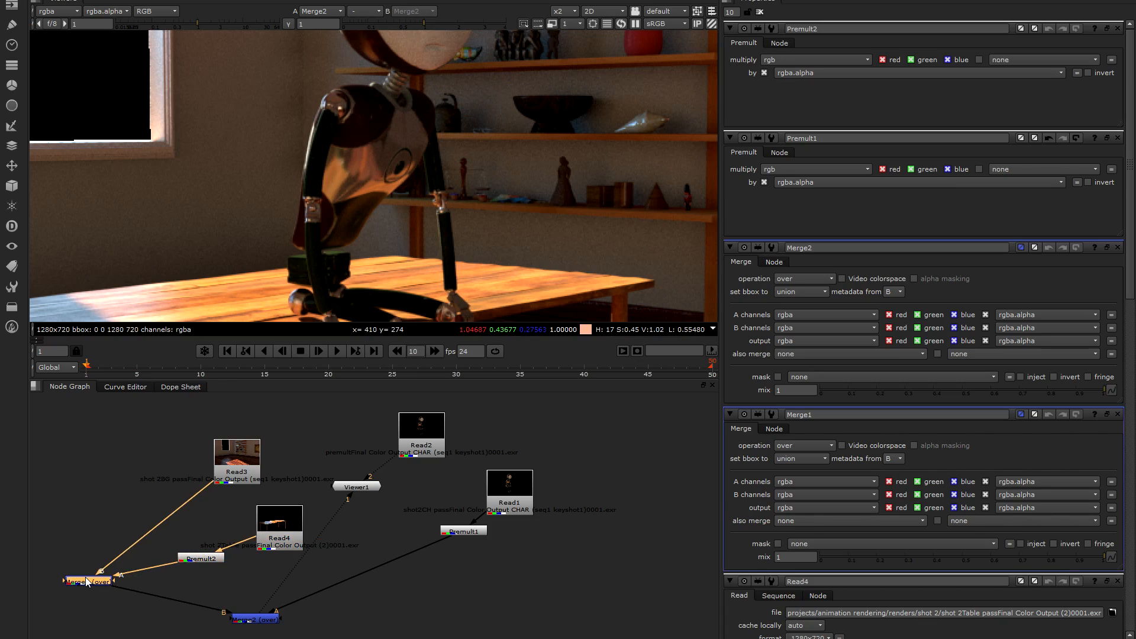
{"action": "left_click_drag", "start_coordinate": [208, 562], "coordinate": [192, 567]}
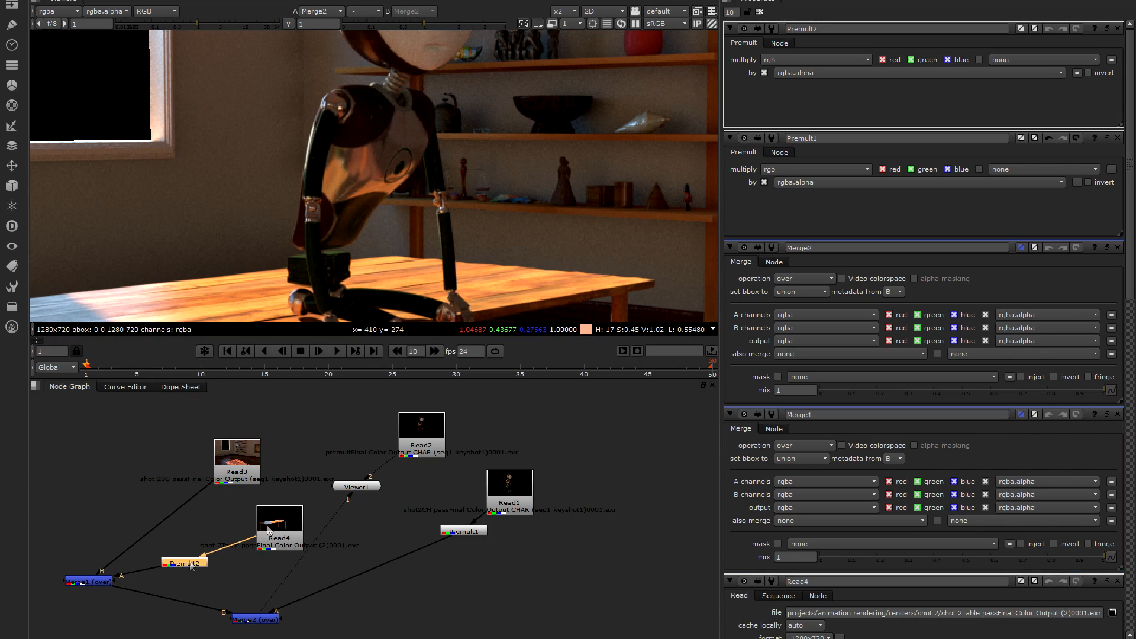
{"action": "left_click", "coordinate": [286, 527]}
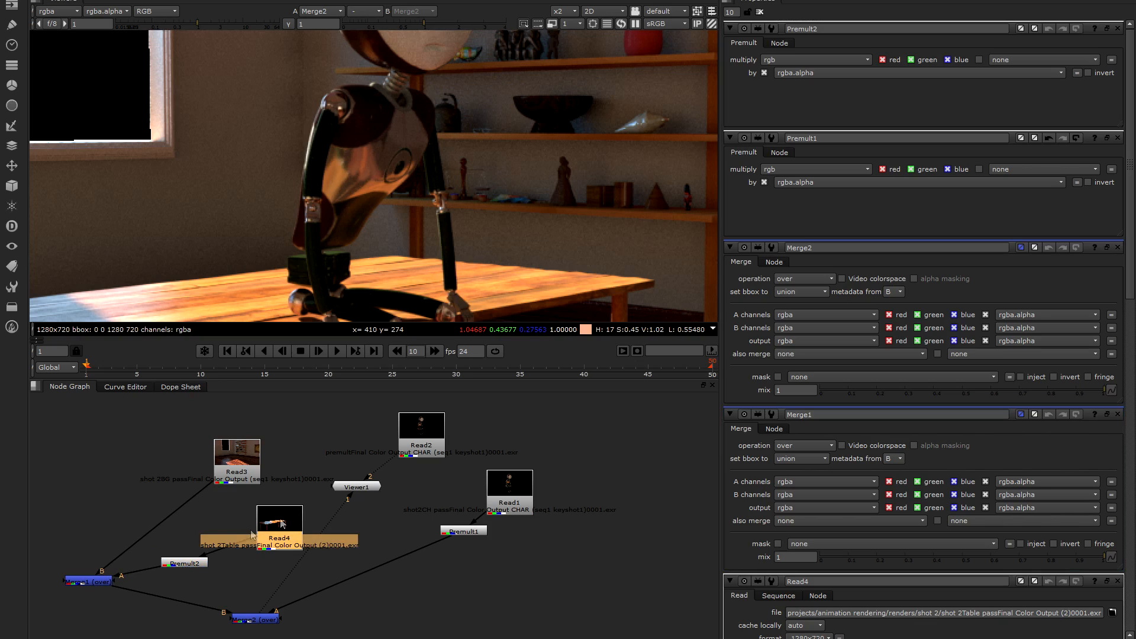
{"action": "left_click", "coordinate": [182, 565]}
{"action": "left_click", "coordinate": [275, 524]}
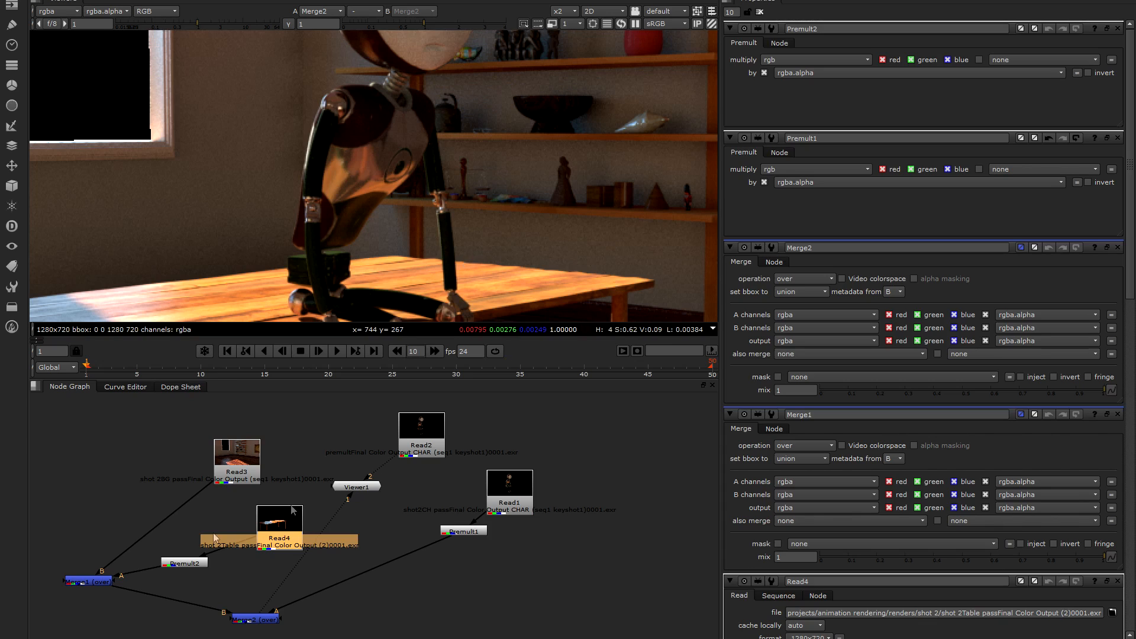
{"action": "left_click", "coordinate": [186, 566]}
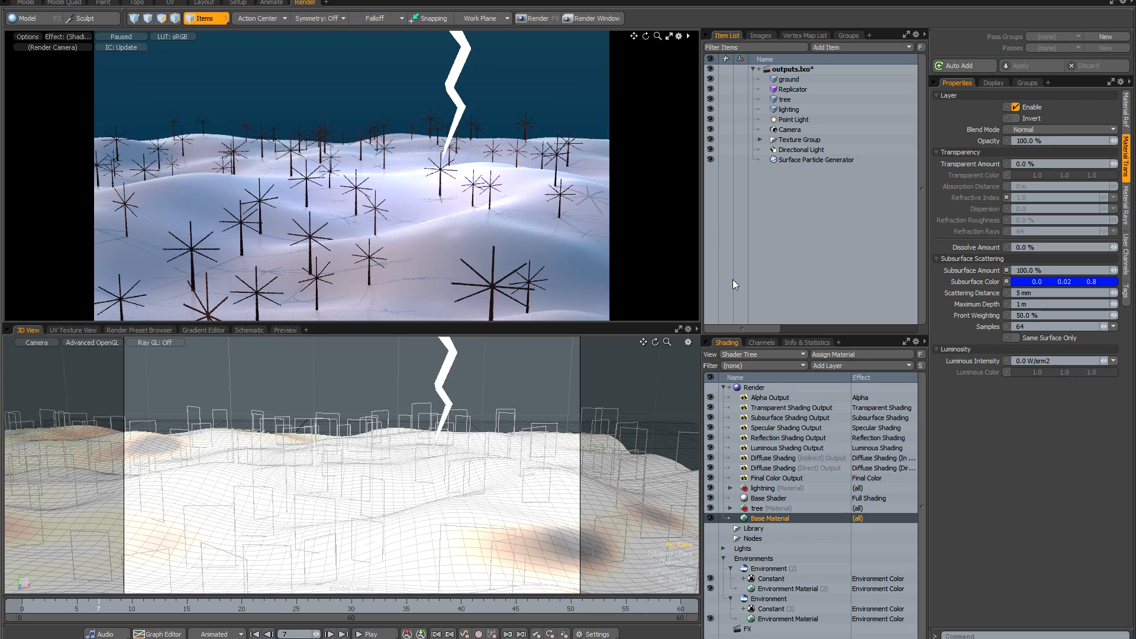
- In Modo, browse the effect types available for the direct Diffuse Shading output and enable its Unpremultiply Colors option
{"action": "left_click", "coordinate": [775, 470]}
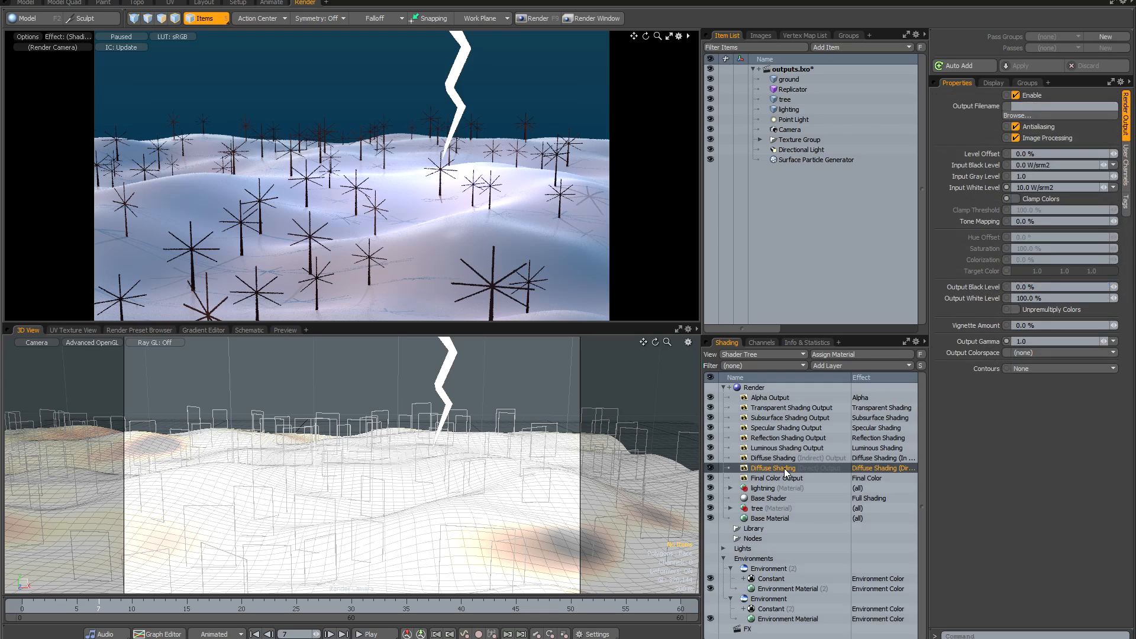
{"action": "left_click", "coordinate": [867, 470]}
{"action": "mouse_move", "coordinate": [858, 532]}
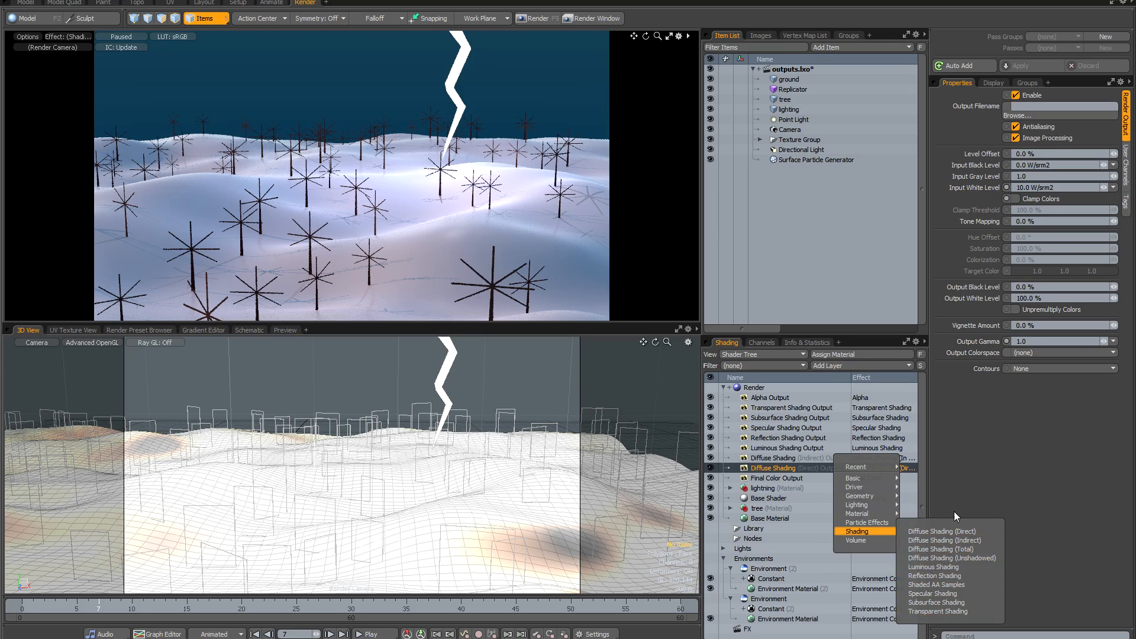
{"action": "left_click", "coordinate": [975, 467]}
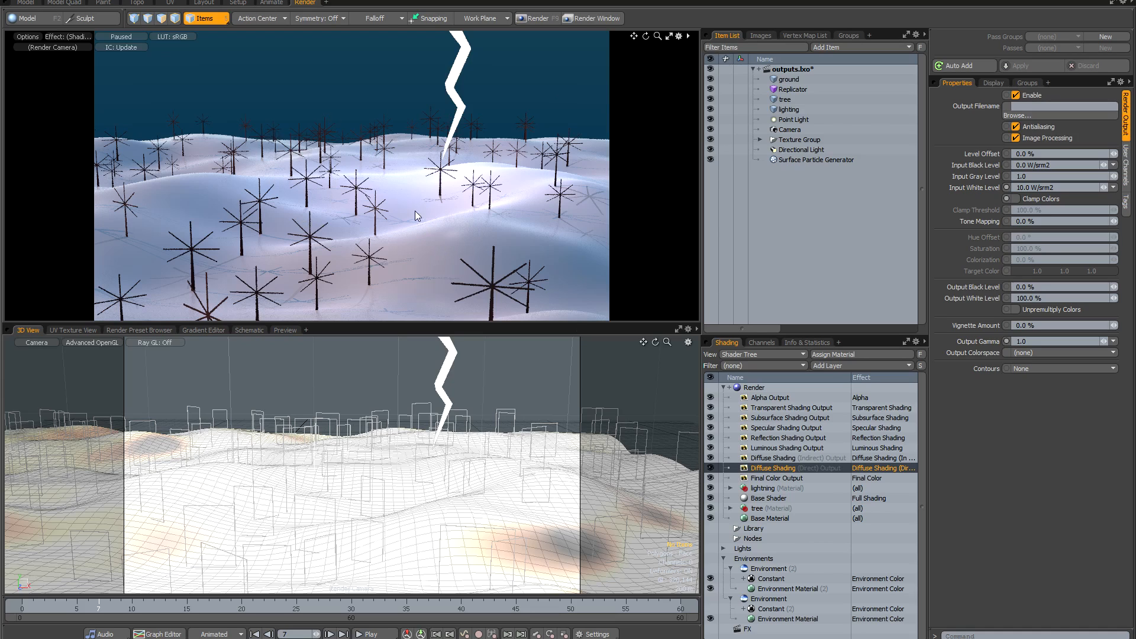
{"action": "left_click", "coordinate": [873, 472]}
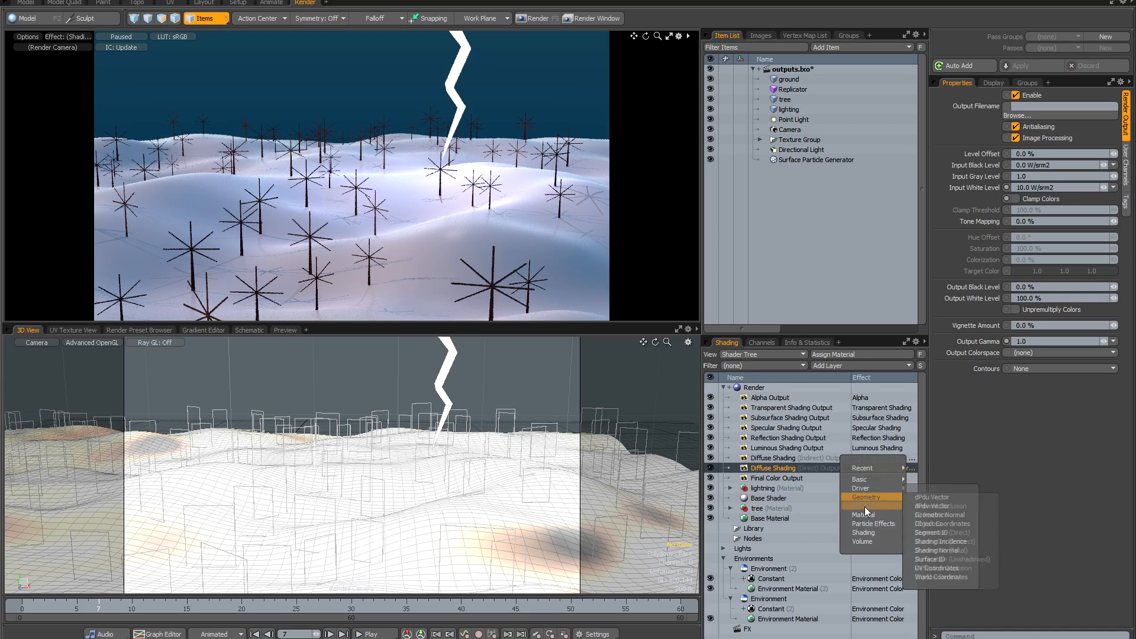
{"action": "mouse_move", "coordinate": [865, 506]}
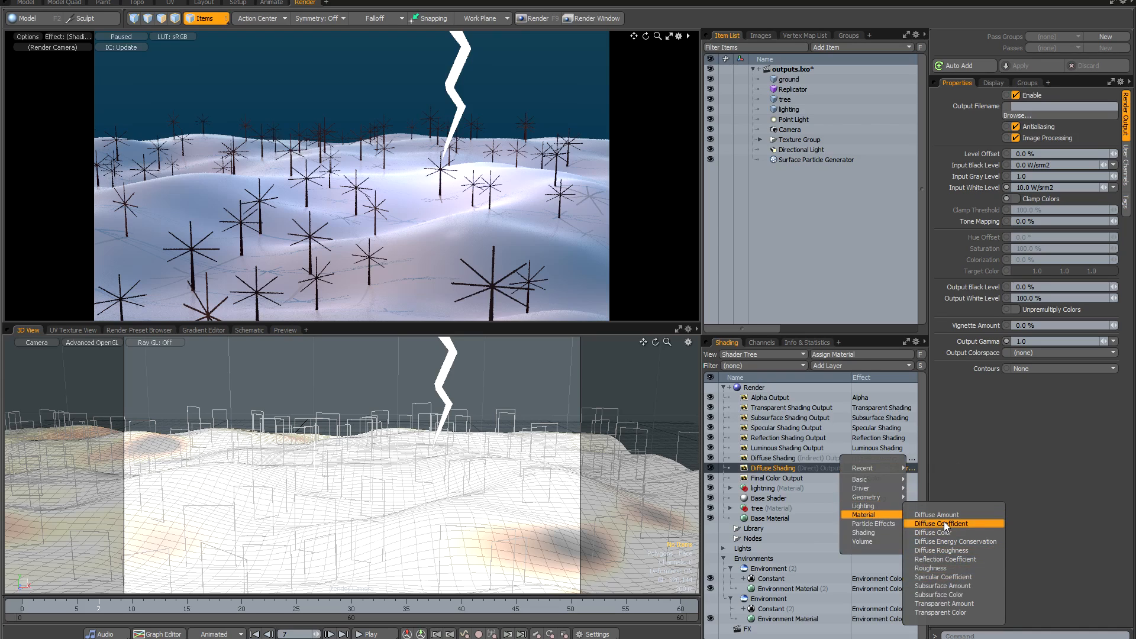
{"action": "left_click", "coordinate": [973, 457]}
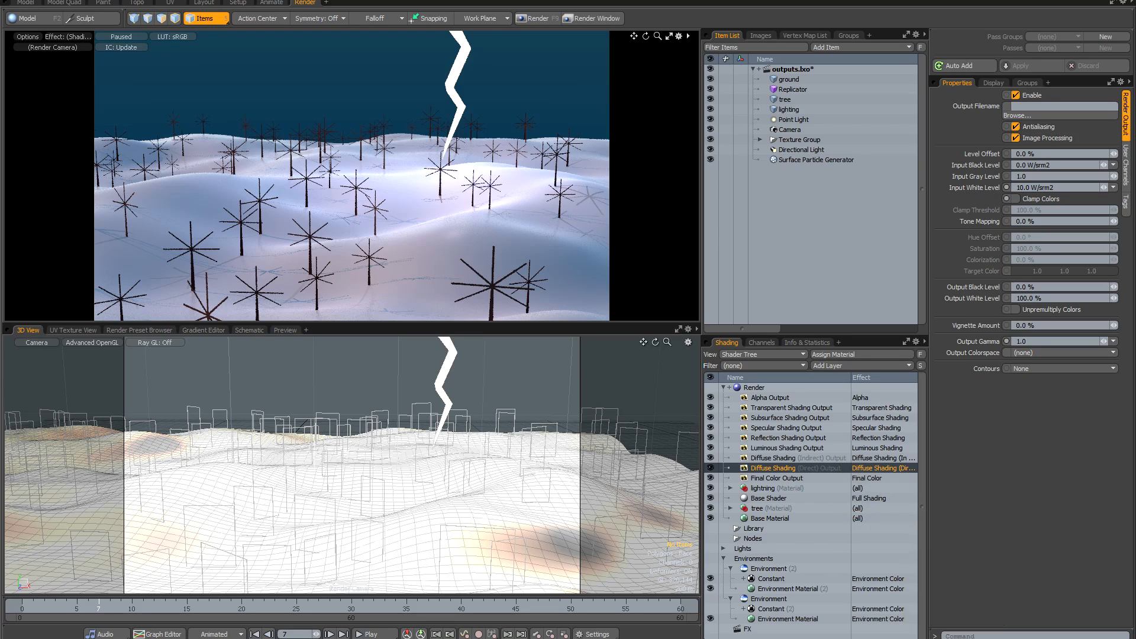
{"action": "left_click", "coordinate": [1016, 309]}
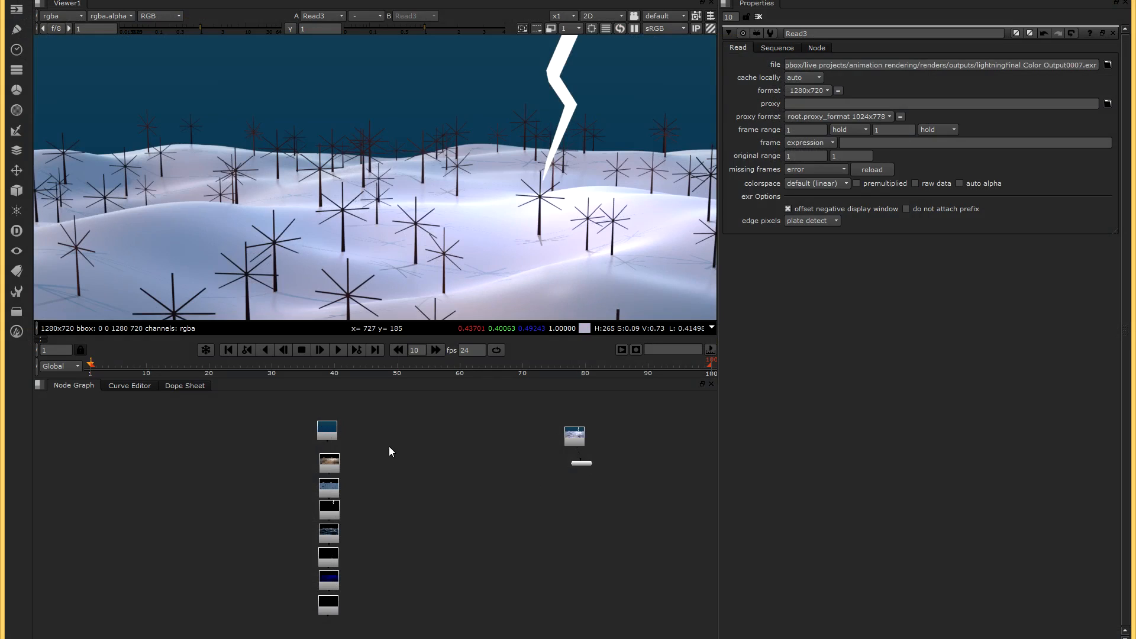
- Switch to the Nuke lightning project and add a Premult node after the direct diffuse shading Read node, placing it beside the Read
{"action": "middle_click_drag", "start_coordinate": [384, 497], "coordinate": [397, 501]}
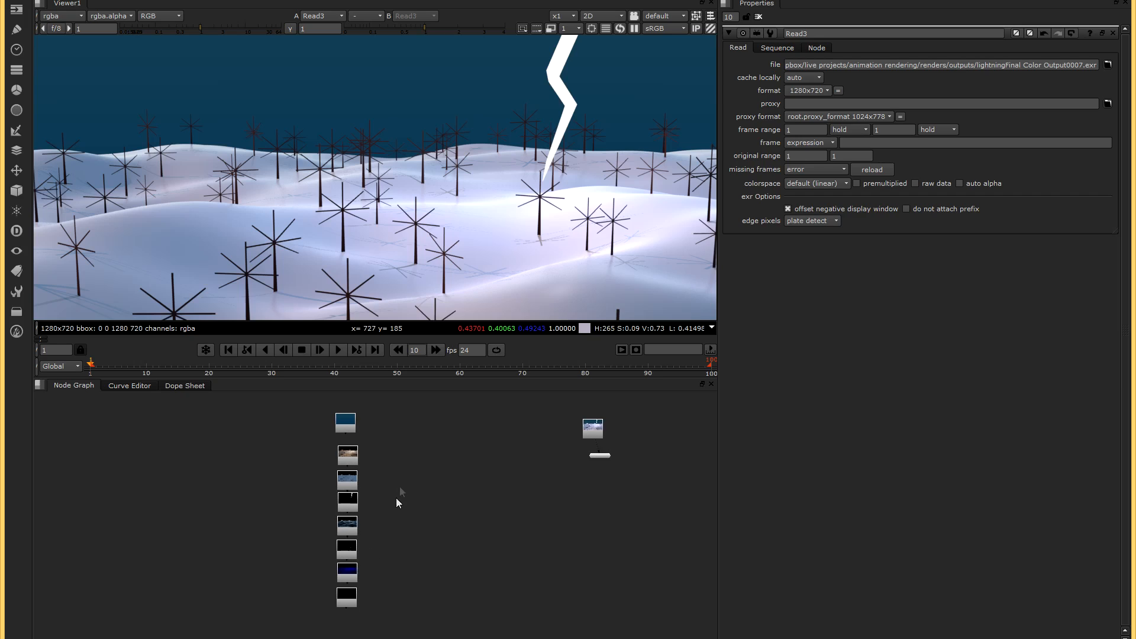
{"action": "left_click", "coordinate": [343, 467]}
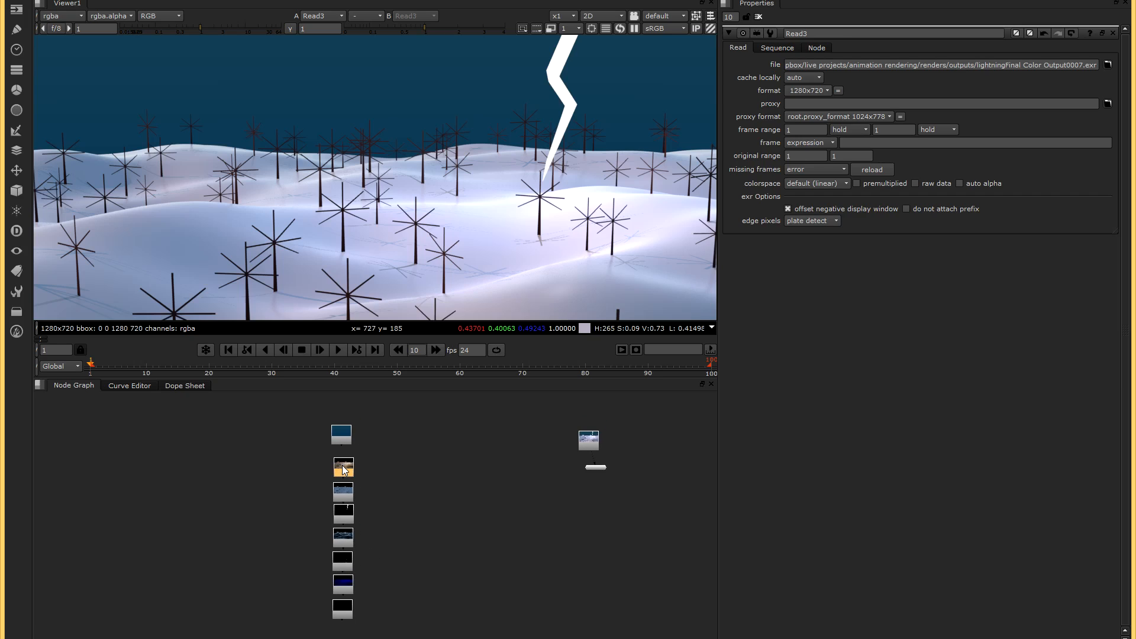
{"action": "key", "text": "Tab"}
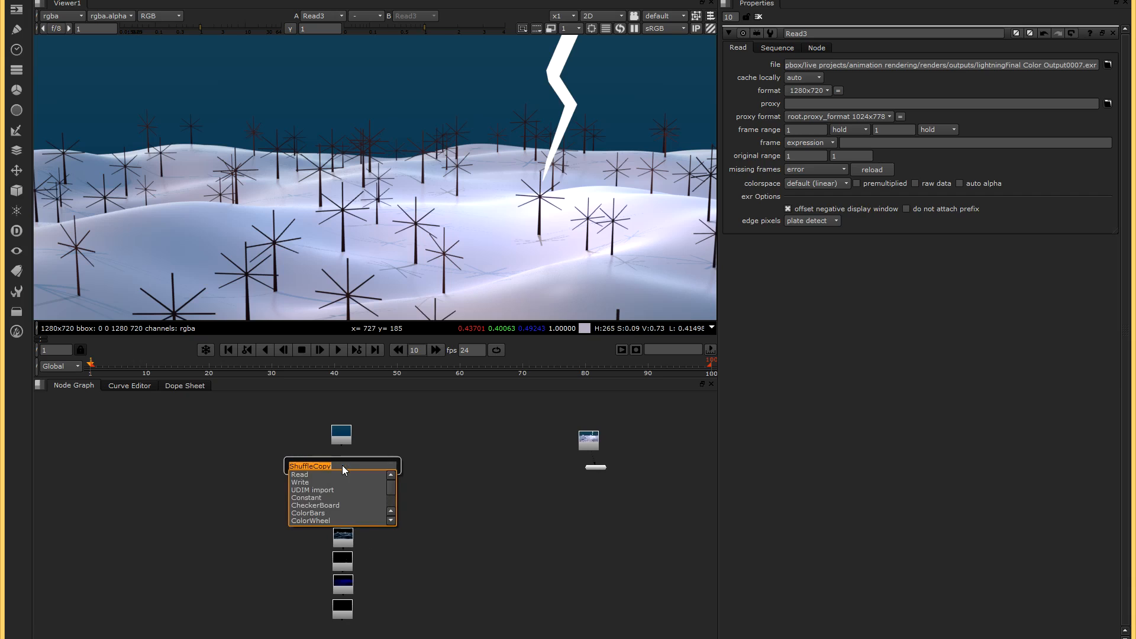
{"action": "type", "text": "prem"}
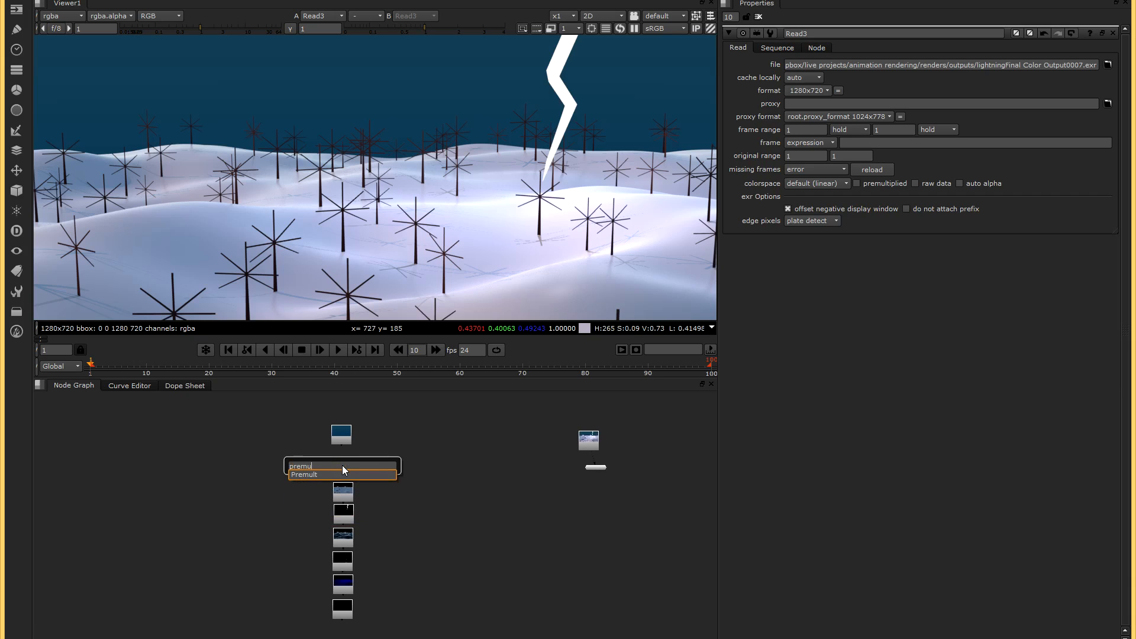
{"action": "type", "text": "u"}
{"action": "key", "text": "Return"}
{"action": "left_click_drag", "start_coordinate": [343, 476], "coordinate": [417, 479]}
- Add a Merge node set to plus after the Premult and connect its other input to the indirect diffuse shading Read
{"action": "key", "text": "m"}
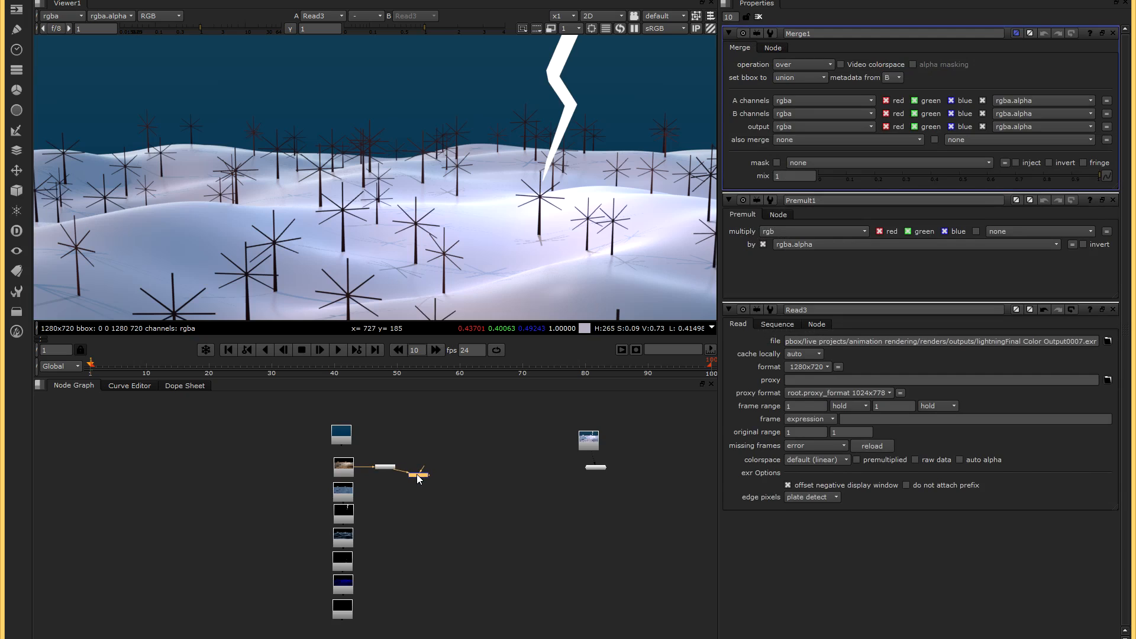
{"action": "left_click", "coordinate": [797, 65]}
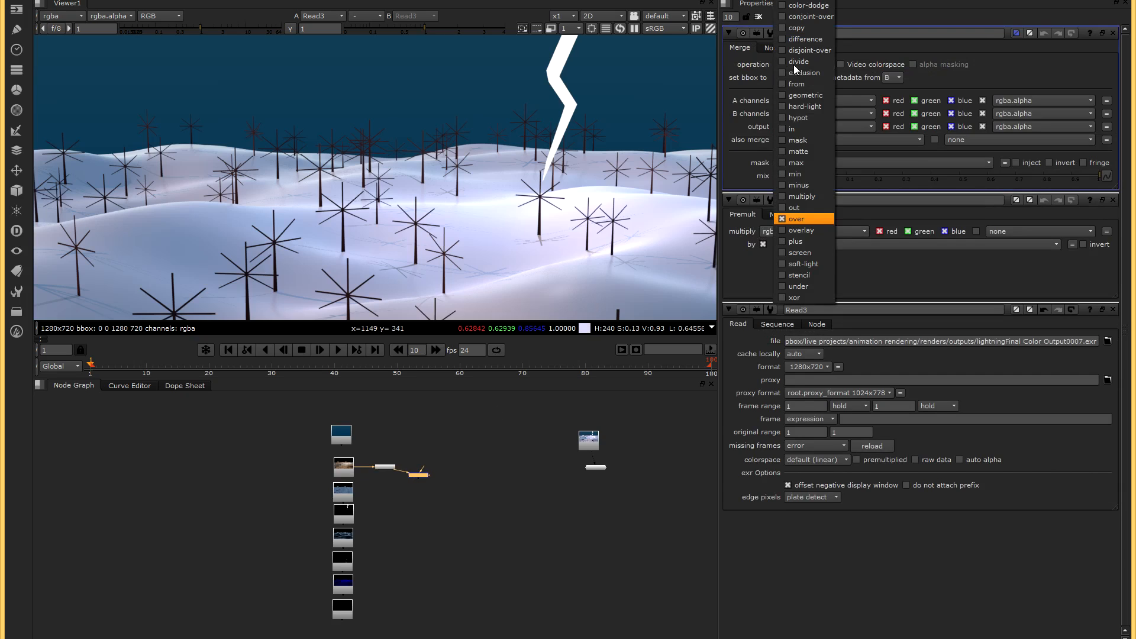
{"action": "left_click", "coordinate": [809, 241]}
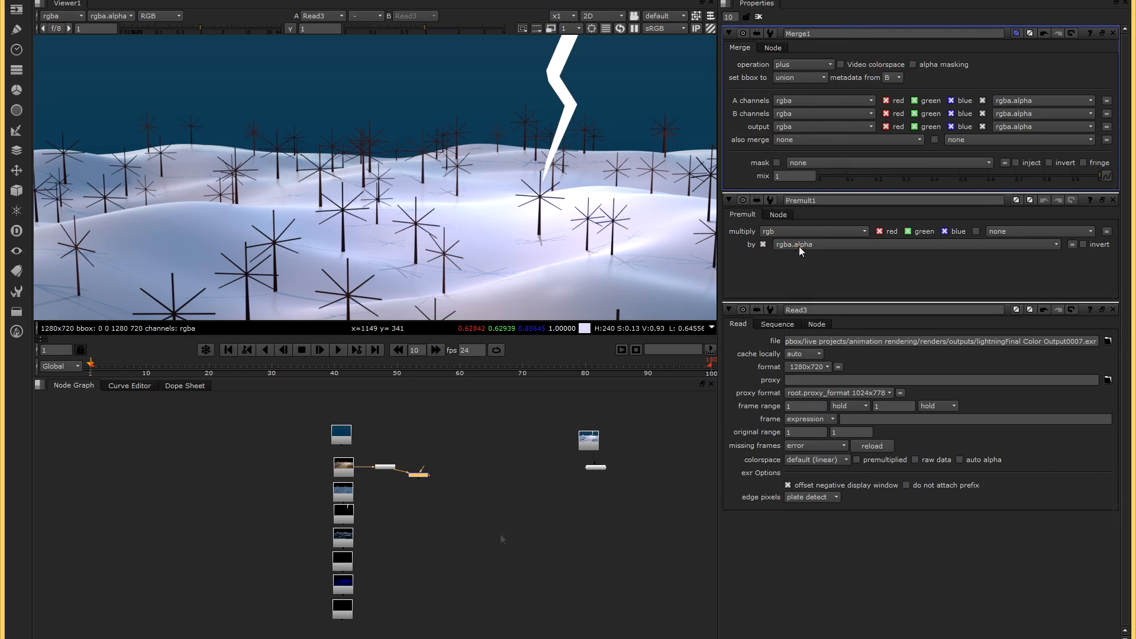
{"action": "left_click_drag", "start_coordinate": [418, 481], "coordinate": [350, 490]}
{"action": "left_click_drag", "start_coordinate": [421, 475], "coordinate": [384, 473]}
{"action": "left_click", "coordinate": [341, 469]}
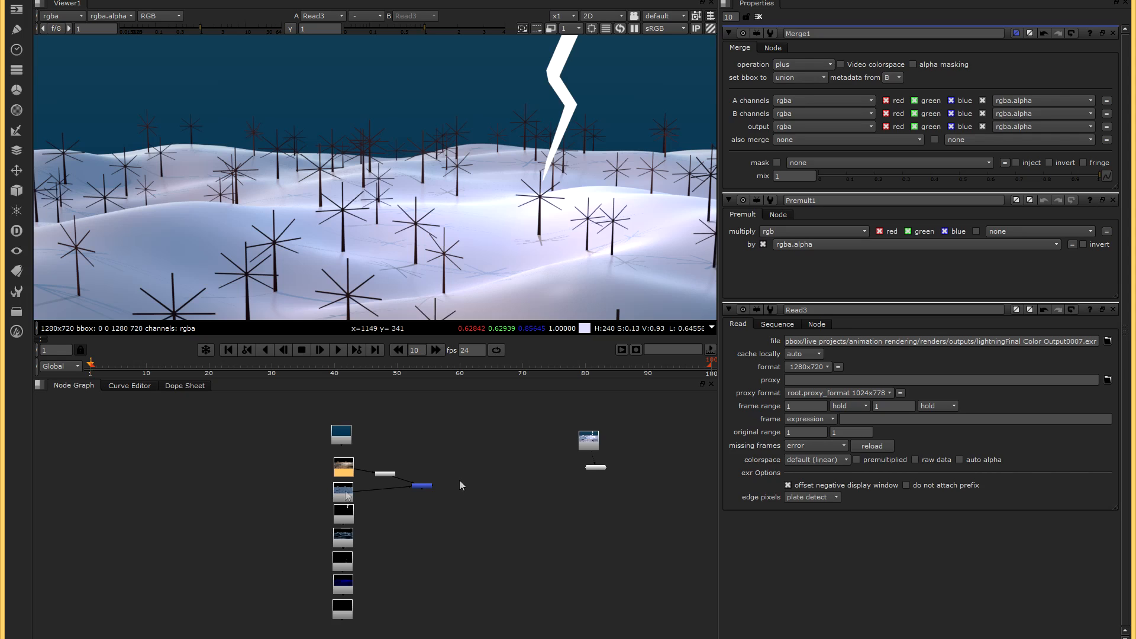
- View the Merge1 result of the two diffuse passes and examine its node connections up close
{"action": "left_click", "coordinate": [427, 486]}
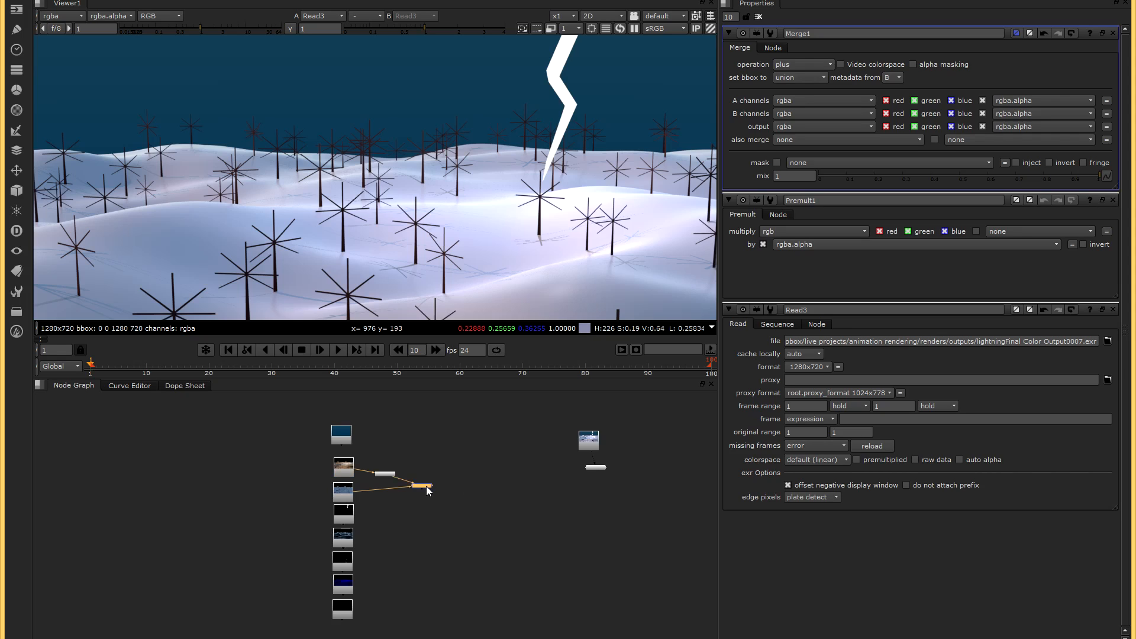
{"action": "key", "text": "1"}
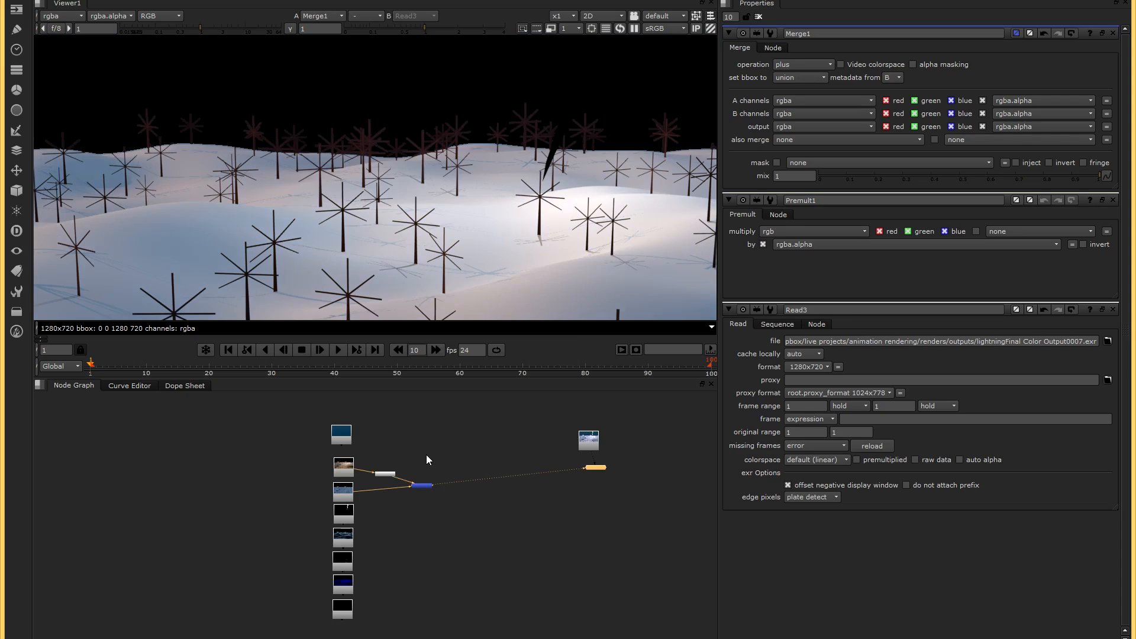
{"action": "scroll", "coordinate": [418, 485], "scroll_direction": "up", "scroll_amount": 4}
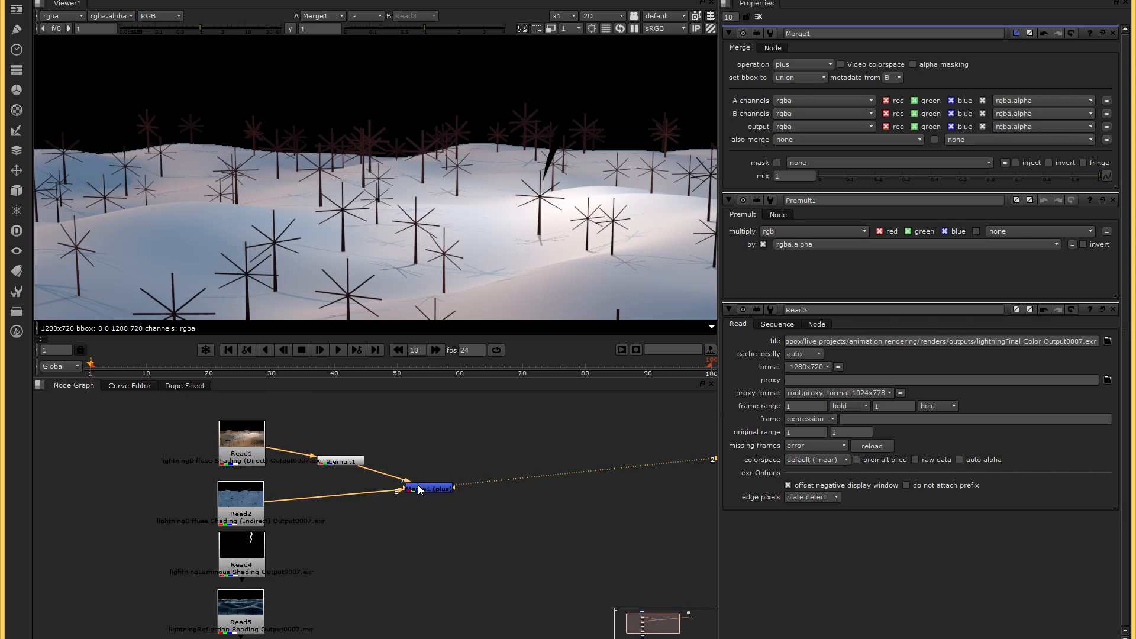
{"action": "scroll", "coordinate": [419, 489], "scroll_direction": "down", "scroll_amount": 1}
{"action": "middle_click_drag", "start_coordinate": [416, 529], "coordinate": [413, 486]}
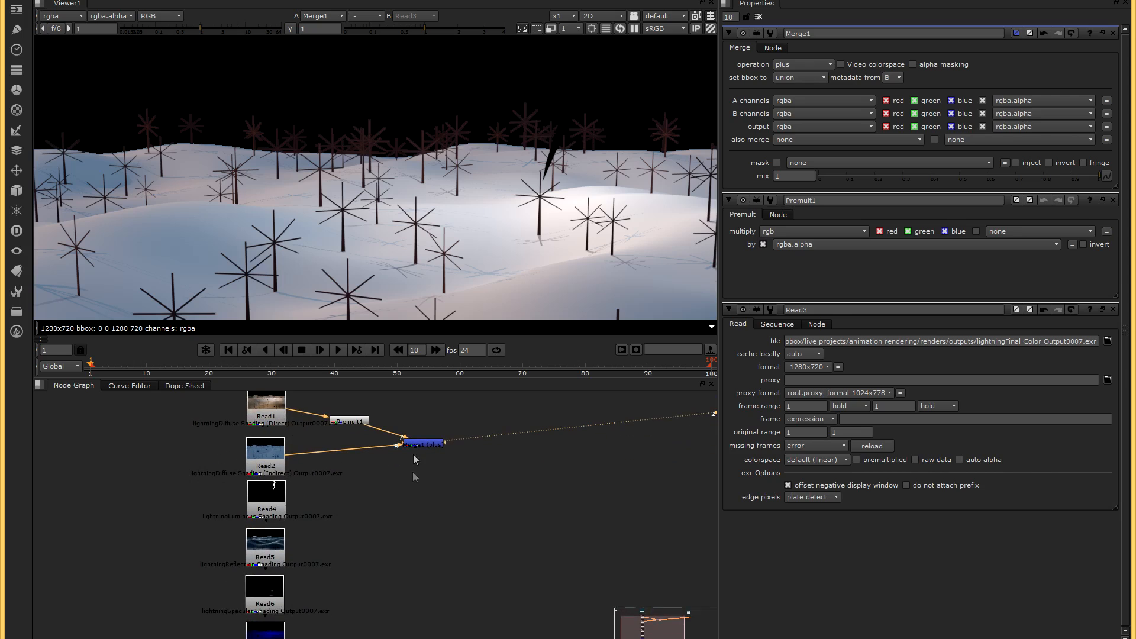
- Move Merge1 slightly down, duplicate it together with Premult1, and place the copied pair below Merge1
{"action": "left_click_drag", "start_coordinate": [419, 446], "coordinate": [418, 465]}
{"action": "mouse_move", "coordinate": [418, 522]}
{"action": "middle_mouse_down"}
{"action": "mouse_move", "coordinate": [415, 489]}
{"action": "mouse_move", "coordinate": [425, 512]}
{"action": "middle_mouse_up"}
{"action": "left_click", "coordinate": [357, 411]}
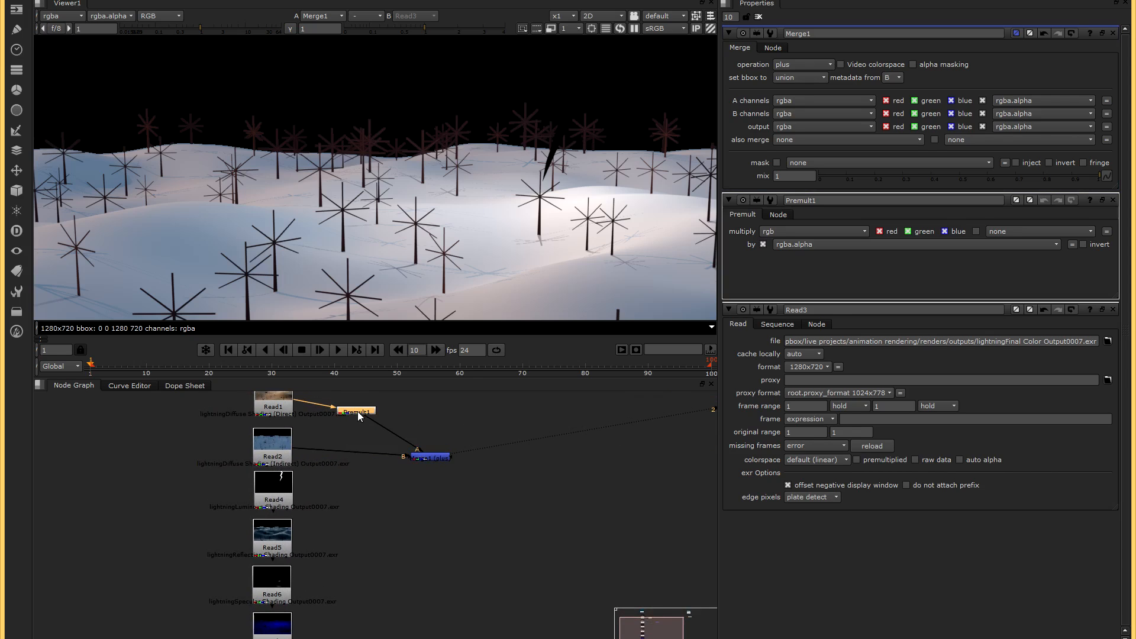
{"action": "left_click", "coordinate": [437, 459], "text": "shift"}
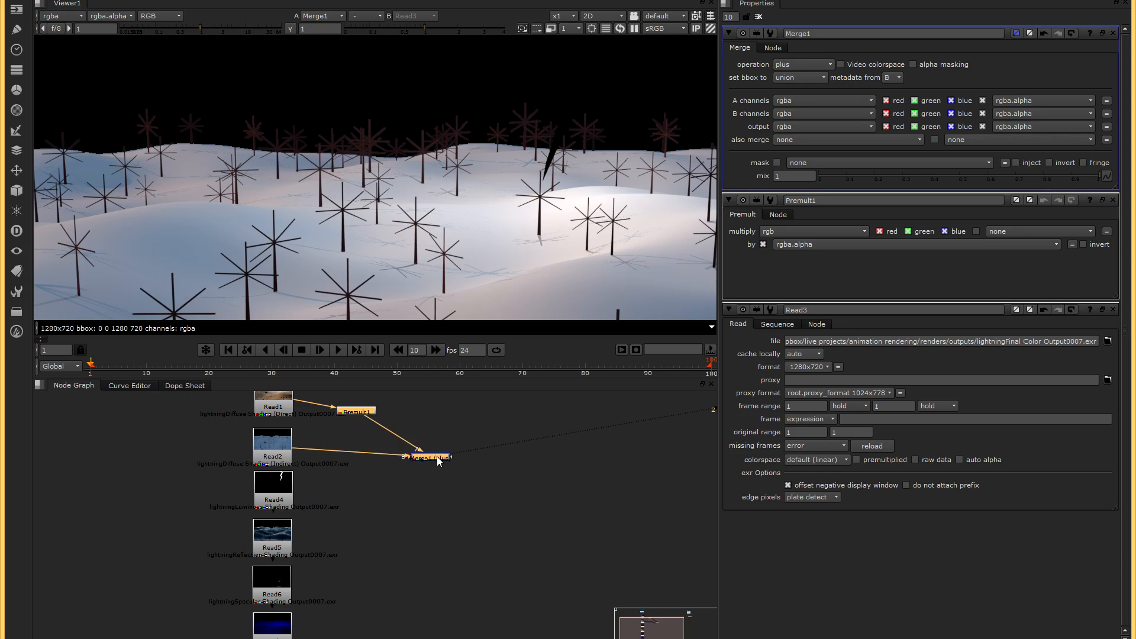
{"action": "key", "text": "ctrl+c"}
{"action": "key", "text": "ctrl+v"}
{"action": "left_click_drag", "start_coordinate": [446, 464], "coordinate": [430, 505]}
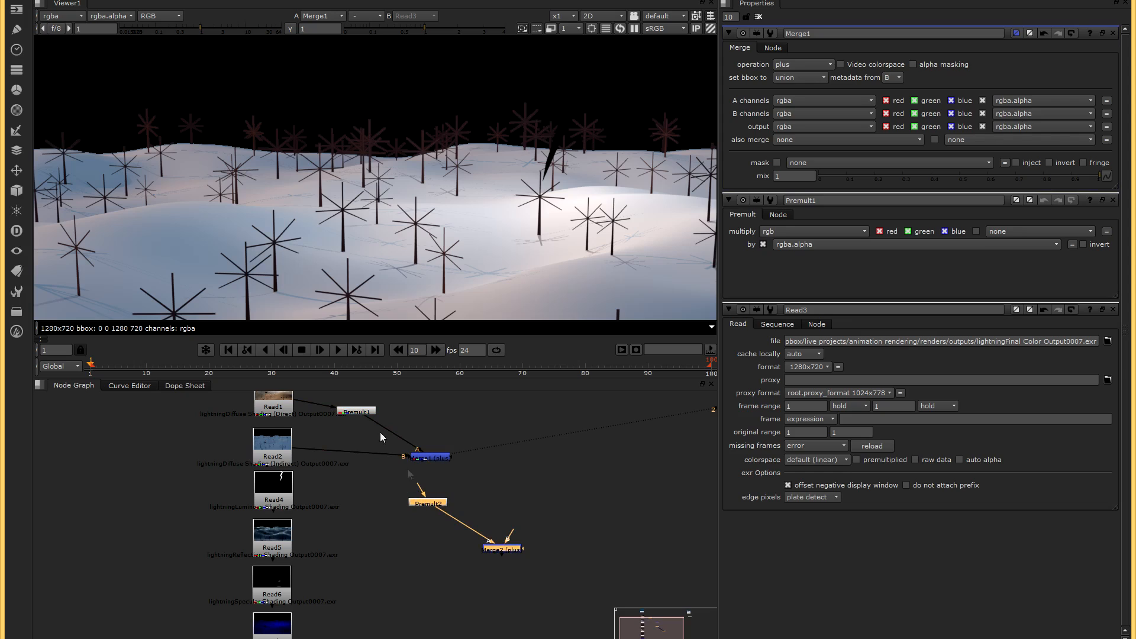
- Duplicate Premult1 and insert the copy between the indirect diffuse shading Read and Merge1
{"action": "left_click", "coordinate": [361, 411]}
{"action": "key", "text": "ctrl+c"}
{"action": "key", "text": "ctrl+v"}
{"action": "left_click_drag", "start_coordinate": [355, 409], "coordinate": [331, 450]}
- Connect Premult2 to the luminous shading Read and place Merge2 under Merge1, feeding Merge1's result into its B input
{"action": "left_click_drag", "start_coordinate": [422, 504], "coordinate": [372, 513]}
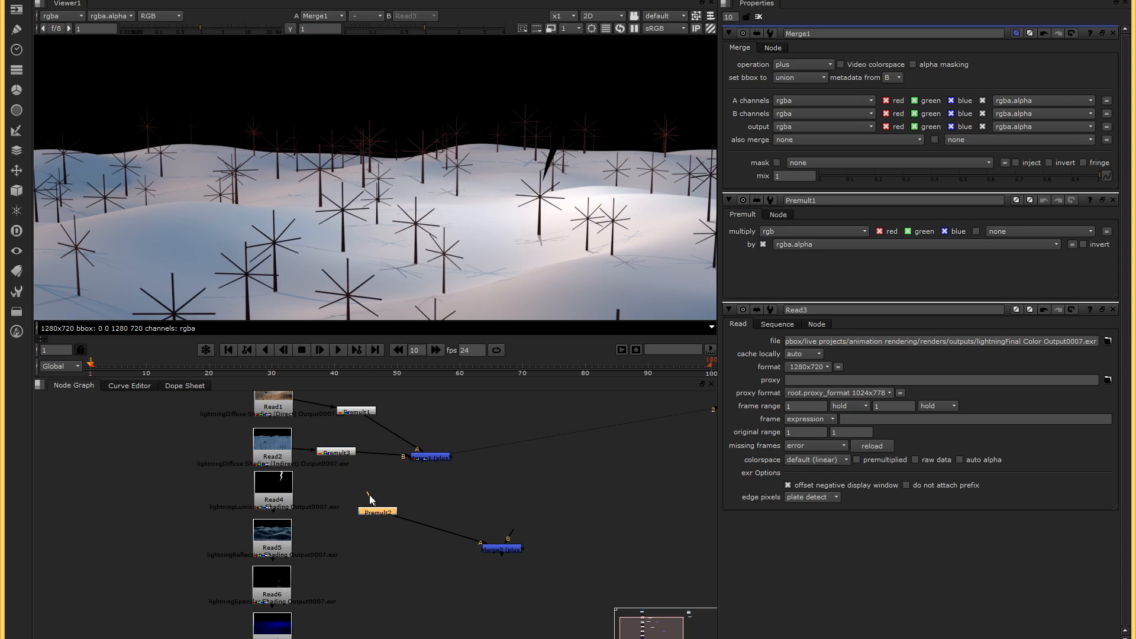
{"action": "left_click_drag", "start_coordinate": [373, 510], "coordinate": [350, 488]}
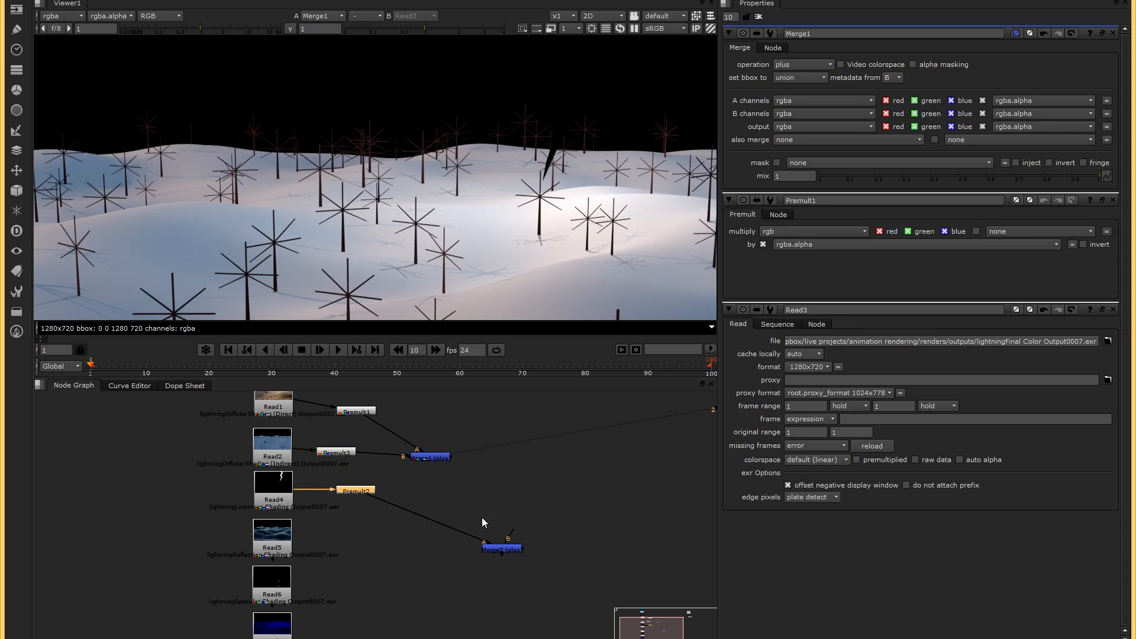
{"action": "left_click_drag", "start_coordinate": [506, 549], "coordinate": [431, 458]}
{"action": "left_click_drag", "start_coordinate": [440, 504], "coordinate": [434, 494]}
{"action": "middle_click_drag", "start_coordinate": [438, 550], "coordinate": [447, 519]}
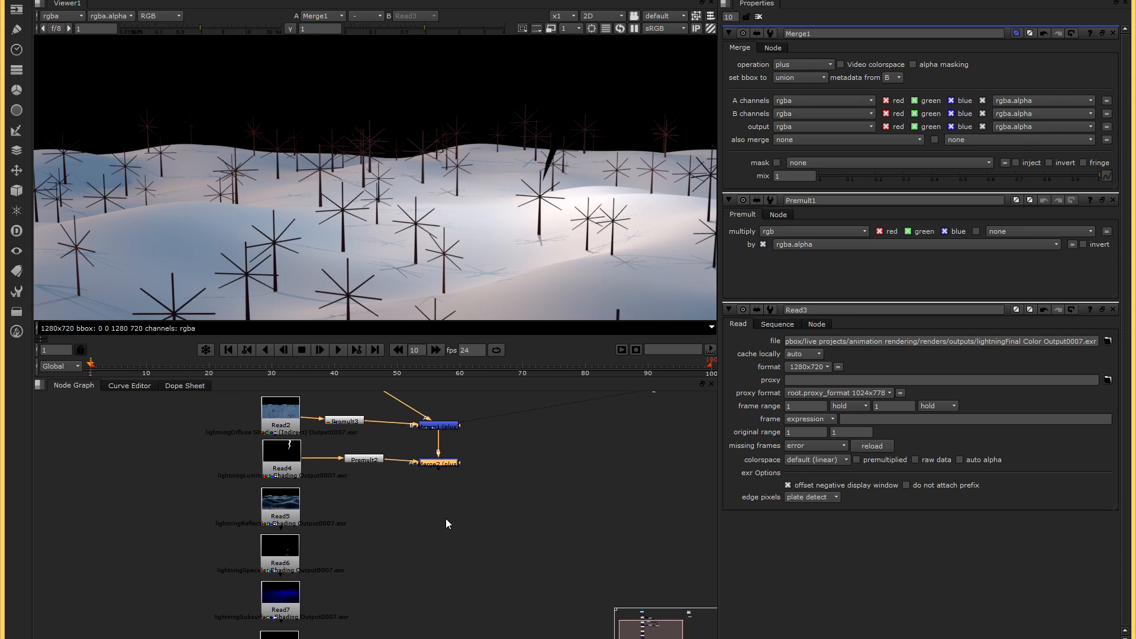
- Paste another Premult and plus Merge pair, connecting it to the reflection shading Read and to Merge2's output
{"action": "left_click_drag", "start_coordinate": [355, 485], "coordinate": [460, 454]}
{"action": "key", "text": "ctrl+v"}
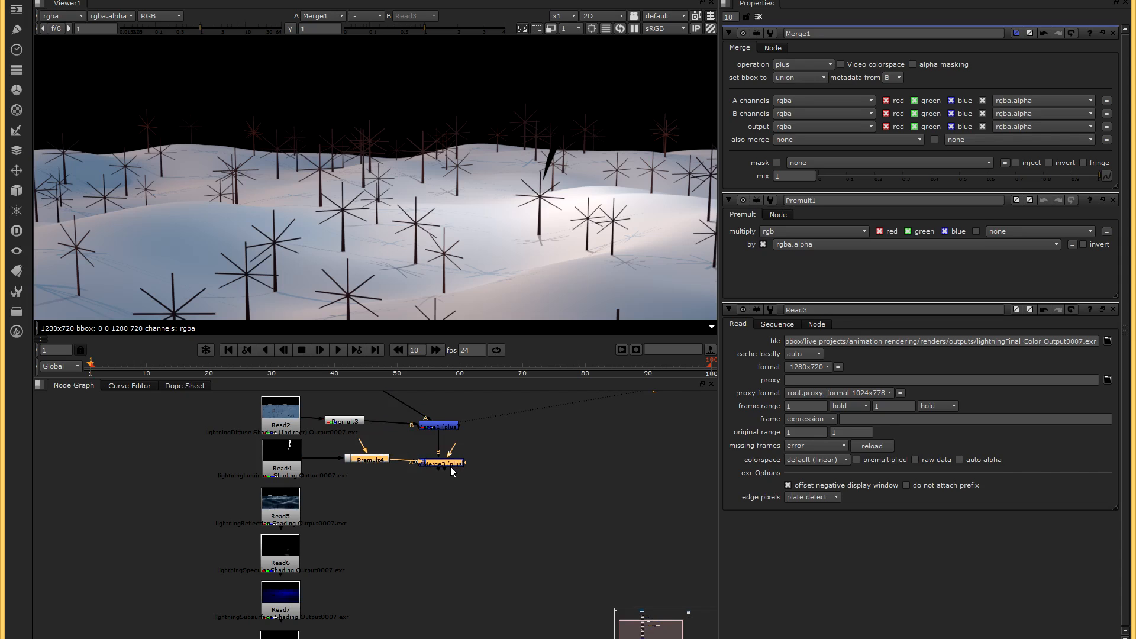
{"action": "left_click_drag", "start_coordinate": [442, 463], "coordinate": [442, 513]}
{"action": "left_click_drag", "start_coordinate": [363, 499], "coordinate": [294, 512]}
{"action": "mouse_move", "coordinate": [449, 496]}
{"action": "left_mouse_down"}
{"action": "mouse_move", "coordinate": [439, 465]}
{"action": "mouse_move", "coordinate": [442, 507]}
{"action": "left_mouse_up"}
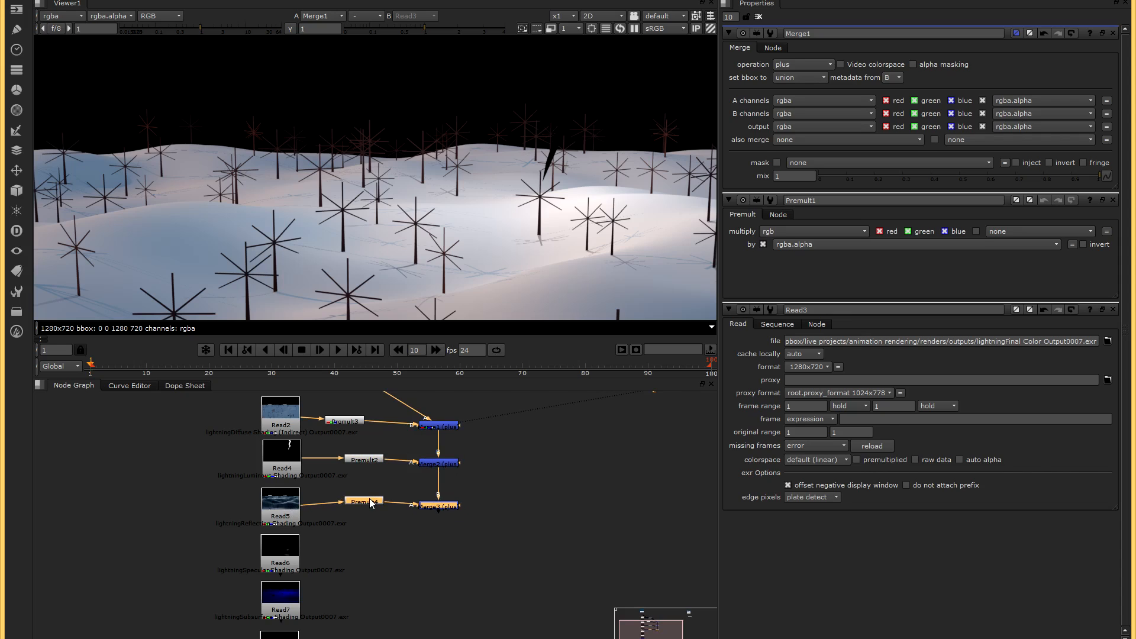
{"action": "left_click_drag", "start_coordinate": [369, 499], "coordinate": [369, 501]}
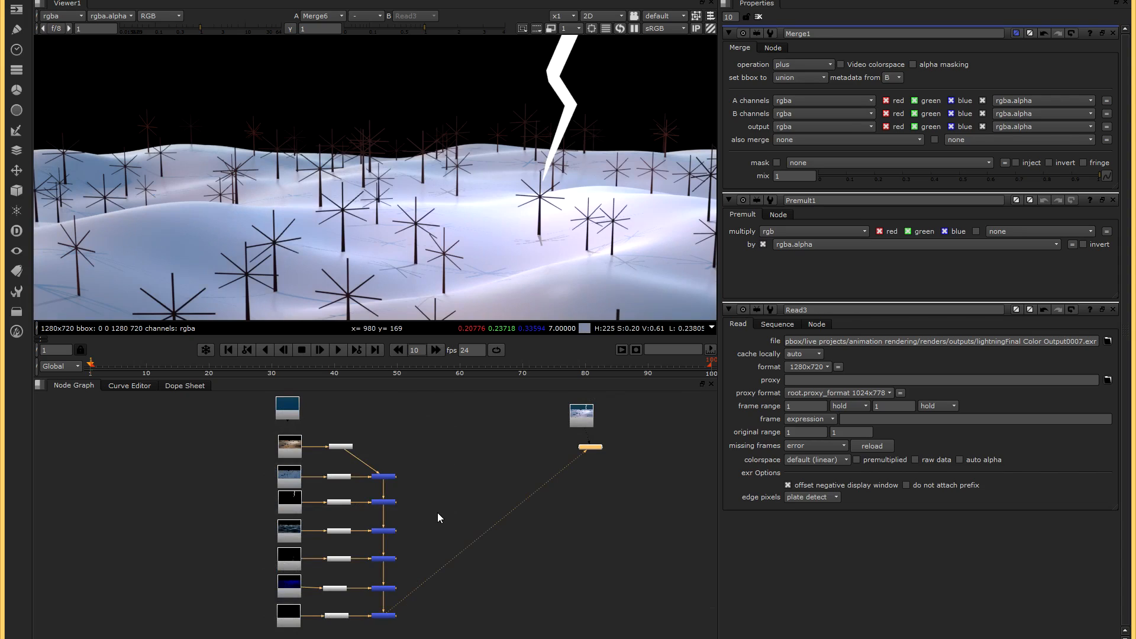
- Compare the combined Merge6 result with the Final Color Output render by alternating between them in the viewer
{"action": "key", "text": "2"}
{"action": "key", "text": "1"}
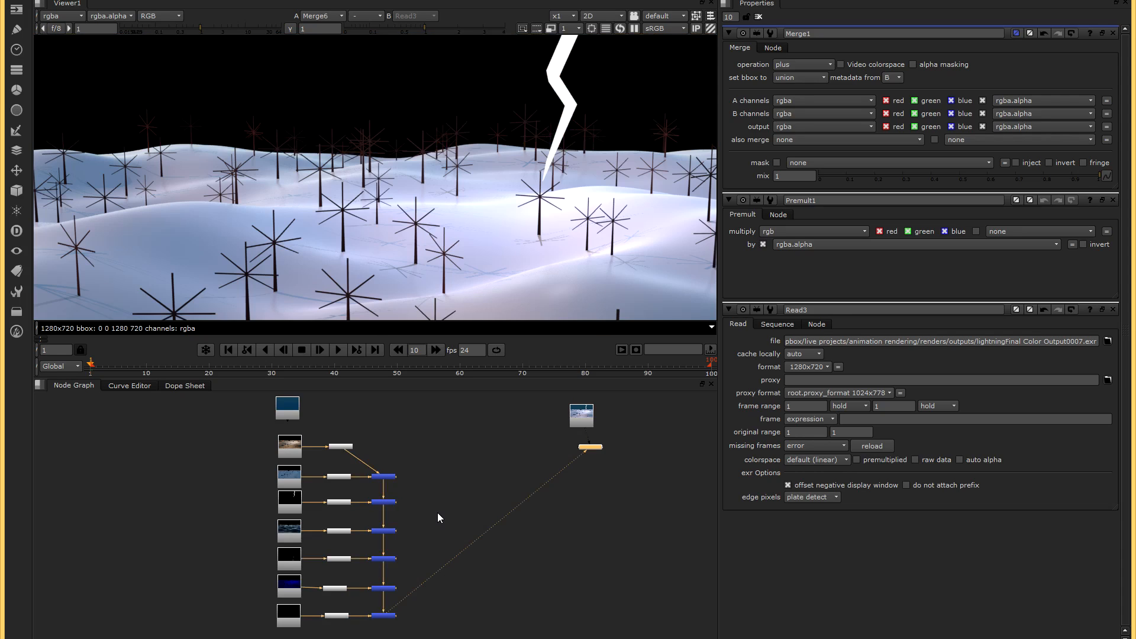
{"action": "key", "text": "2"}
{"action": "key", "text": "1"}
{"action": "key", "text": "2"}
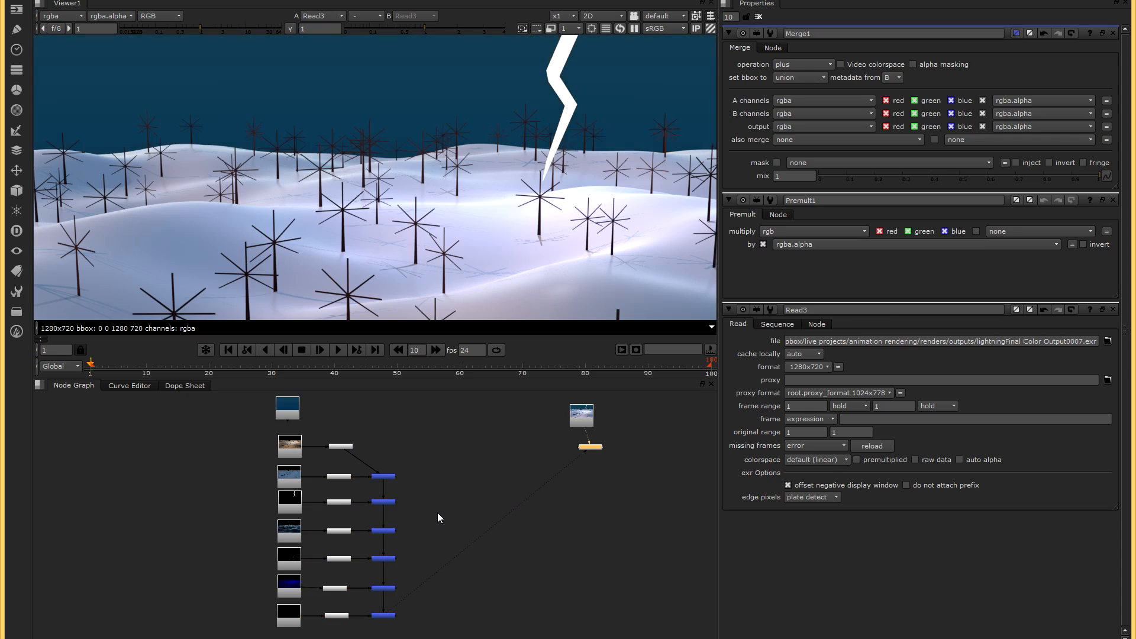
{"action": "key", "text": "1"}
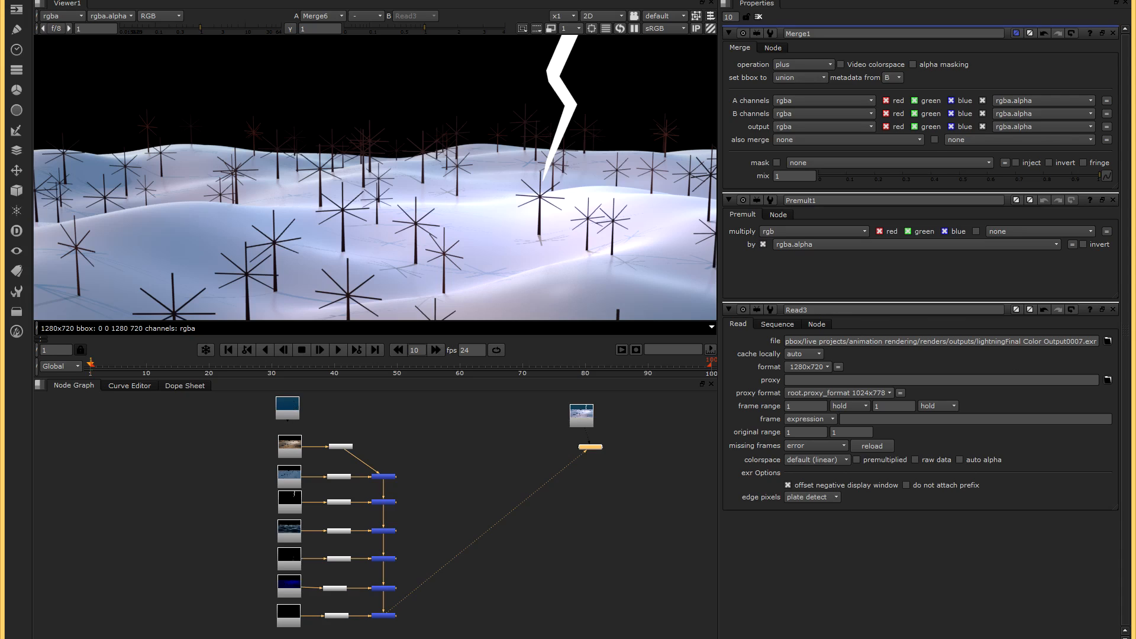
- Add an over Merge with env.exr as B and Premult1 as A, and feed its result into Merge1's B input
{"action": "left_click", "coordinate": [293, 409]}
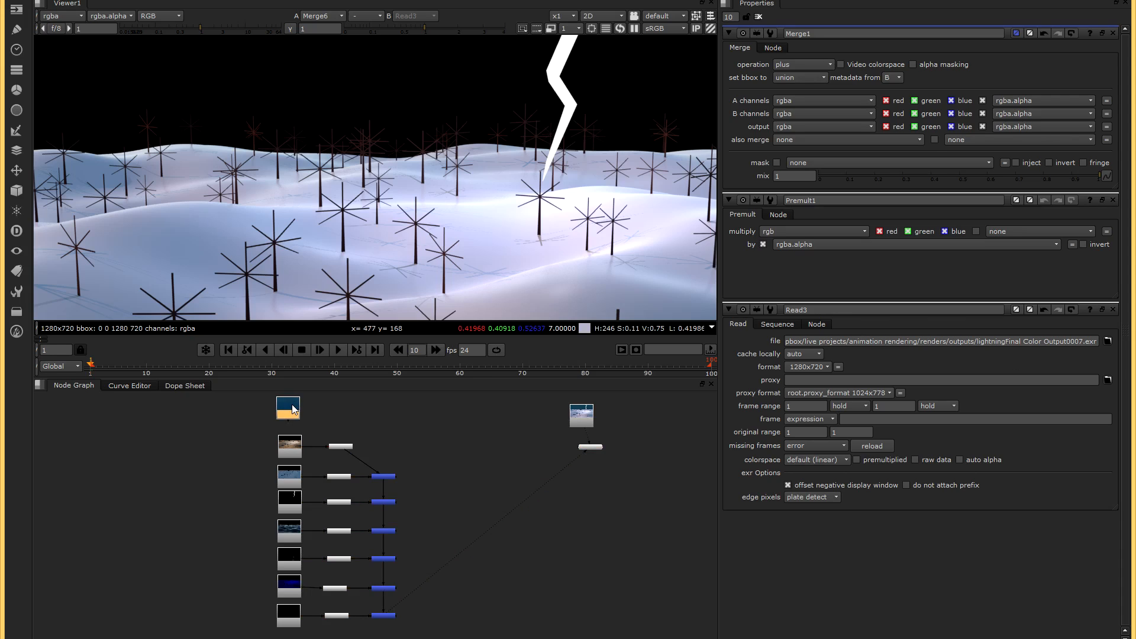
{"action": "key", "text": "m"}
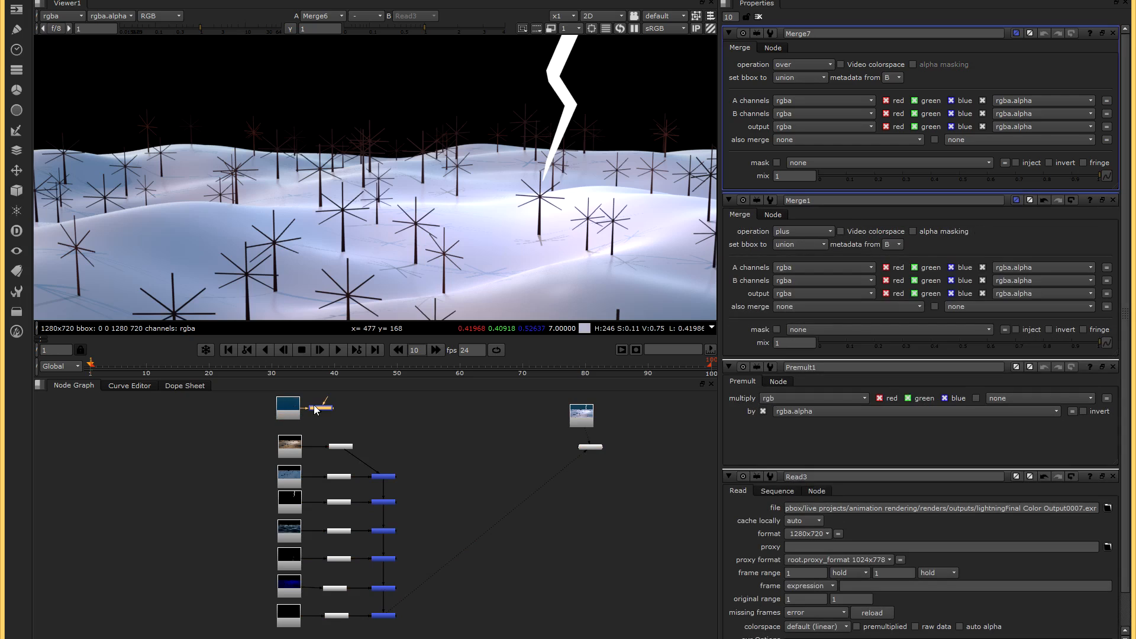
{"action": "left_click_drag", "start_coordinate": [380, 410], "coordinate": [406, 415]}
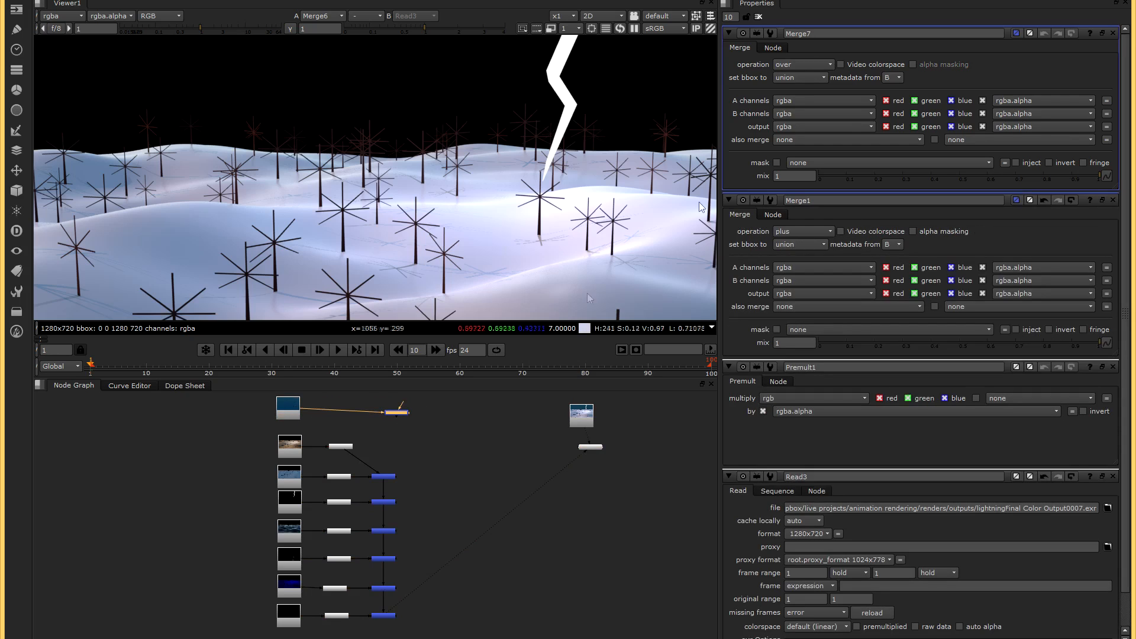
{"action": "left_click_drag", "start_coordinate": [402, 415], "coordinate": [391, 411]}
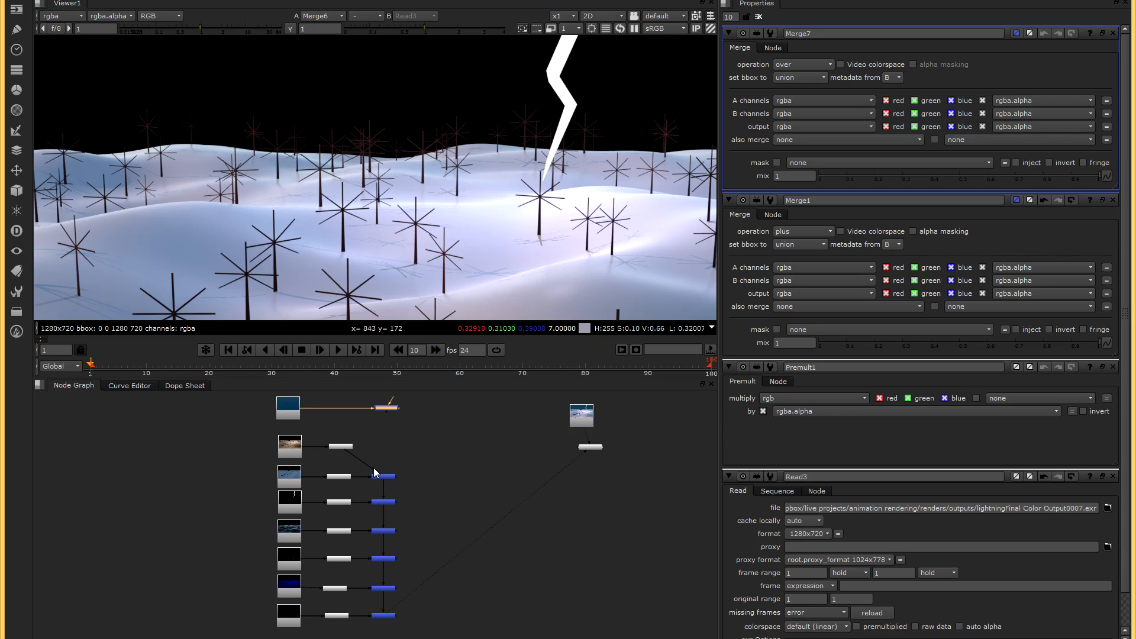
{"action": "left_click_drag", "start_coordinate": [375, 470], "coordinate": [359, 448]}
{"action": "left_click_drag", "start_coordinate": [385, 409], "coordinate": [387, 412]}
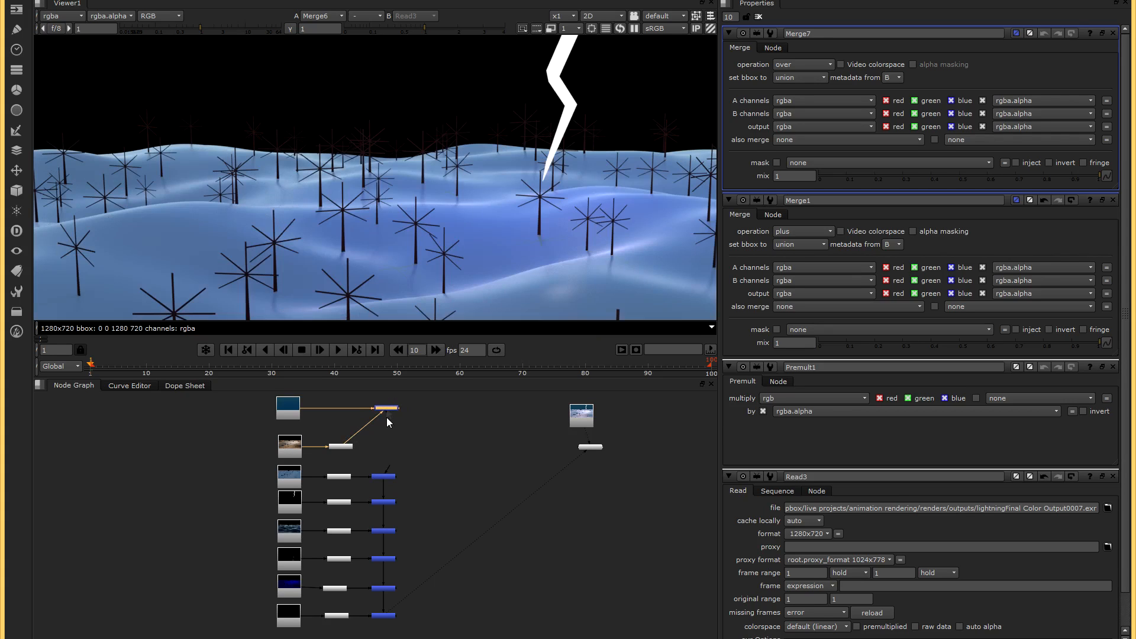
{"action": "left_click_drag", "start_coordinate": [402, 442], "coordinate": [386, 408]}
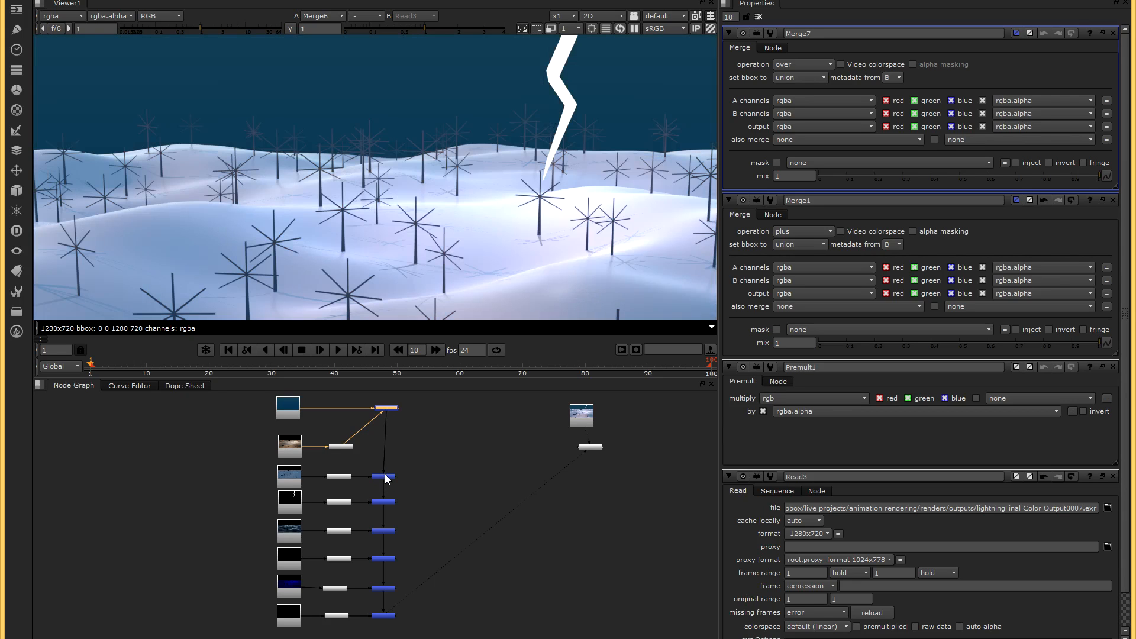
- Examine the complete node tree with the environment included, and compare its result with the Final Color Output render
{"action": "scroll", "coordinate": [385, 478], "scroll_direction": "up", "scroll_amount": 3}
{"action": "scroll", "coordinate": [416, 464], "scroll_direction": "up", "scroll_amount": 1}
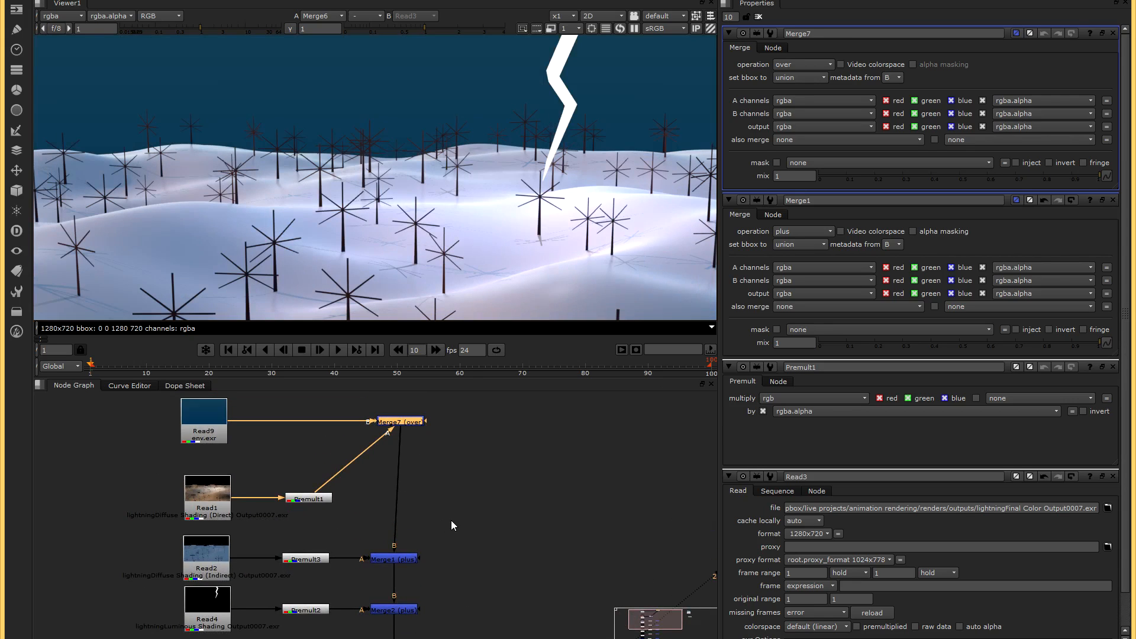
{"action": "middle_click_drag", "start_coordinate": [451, 520], "coordinate": [449, 474]}
{"action": "scroll", "coordinate": [449, 473], "scroll_direction": "down", "scroll_amount": 6}
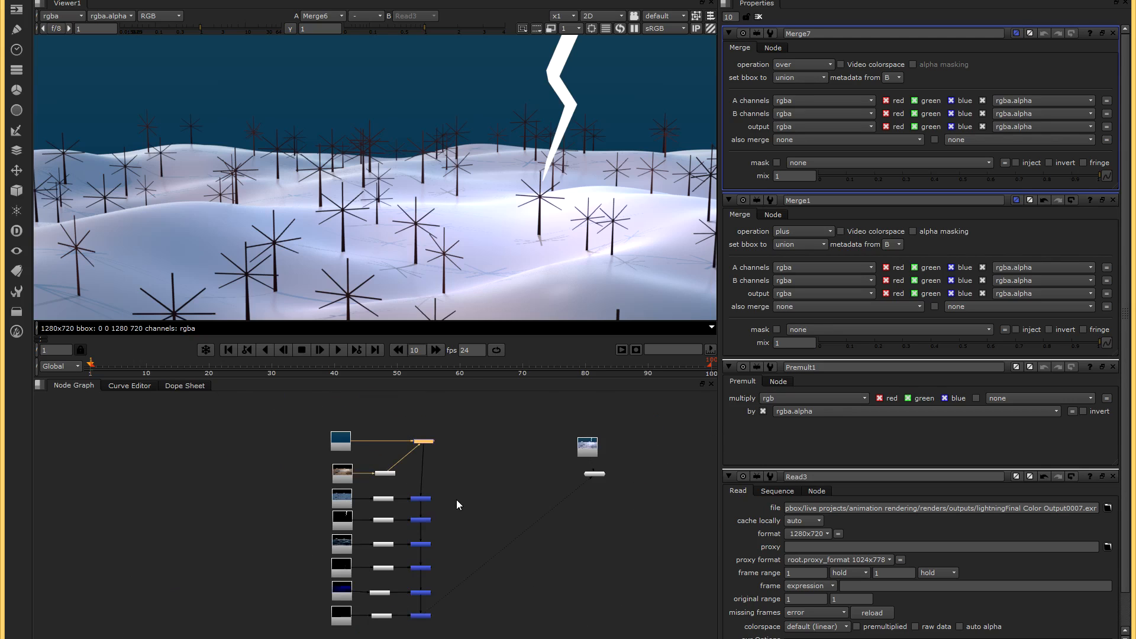
{"action": "scroll", "coordinate": [421, 548], "scroll_direction": "up", "scroll_amount": 5}
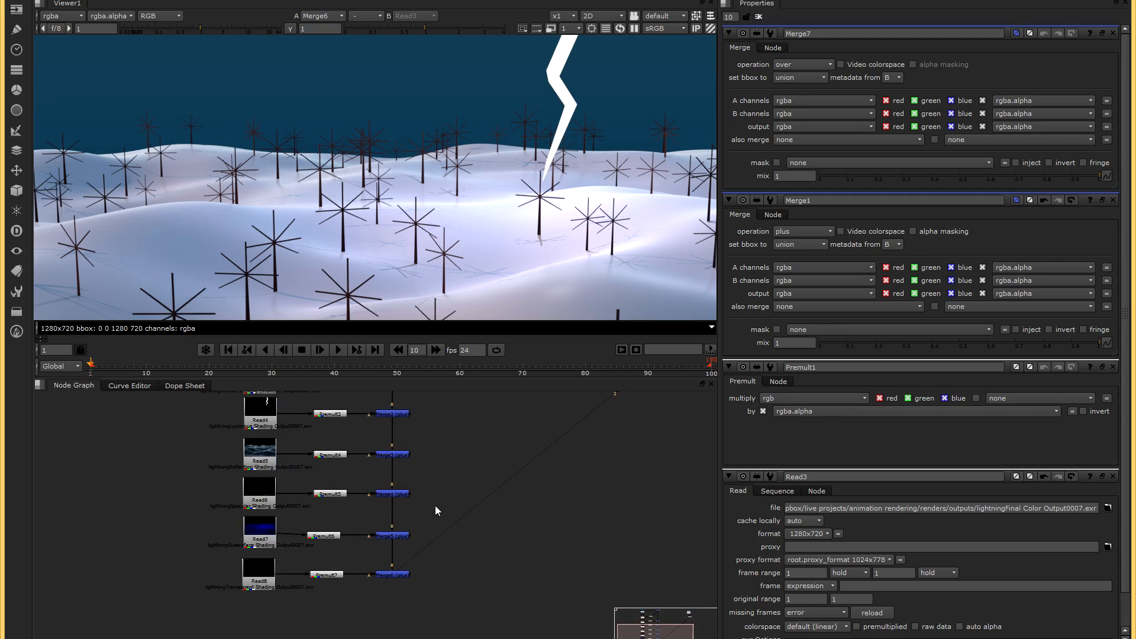
{"action": "middle_click_drag", "start_coordinate": [414, 487], "coordinate": [413, 500]}
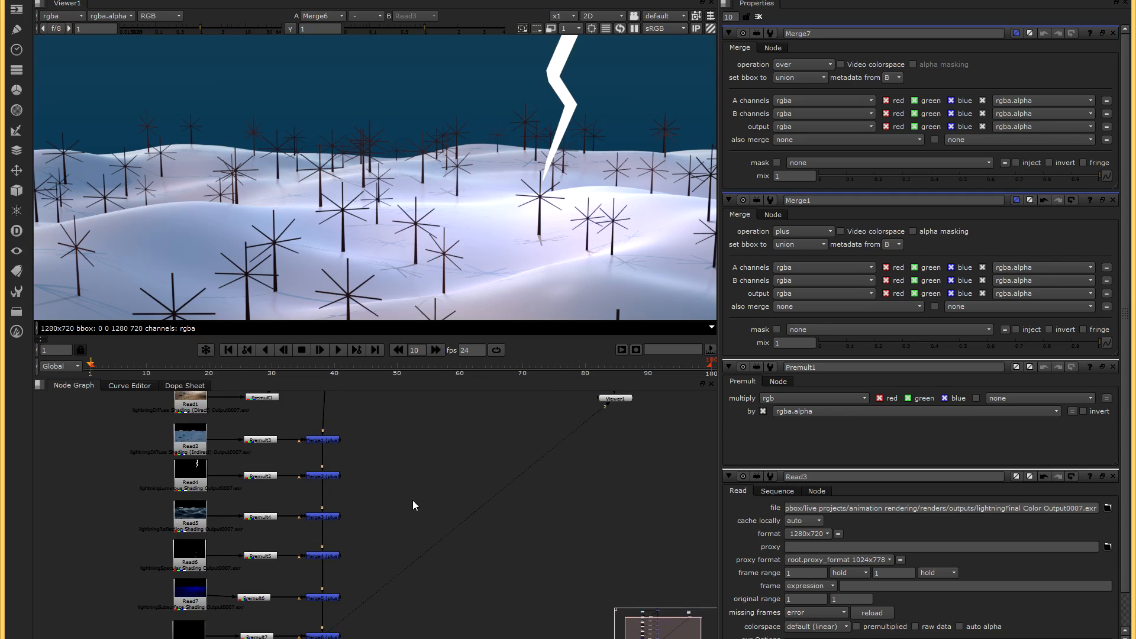
{"action": "key", "text": "ctrl+a"}
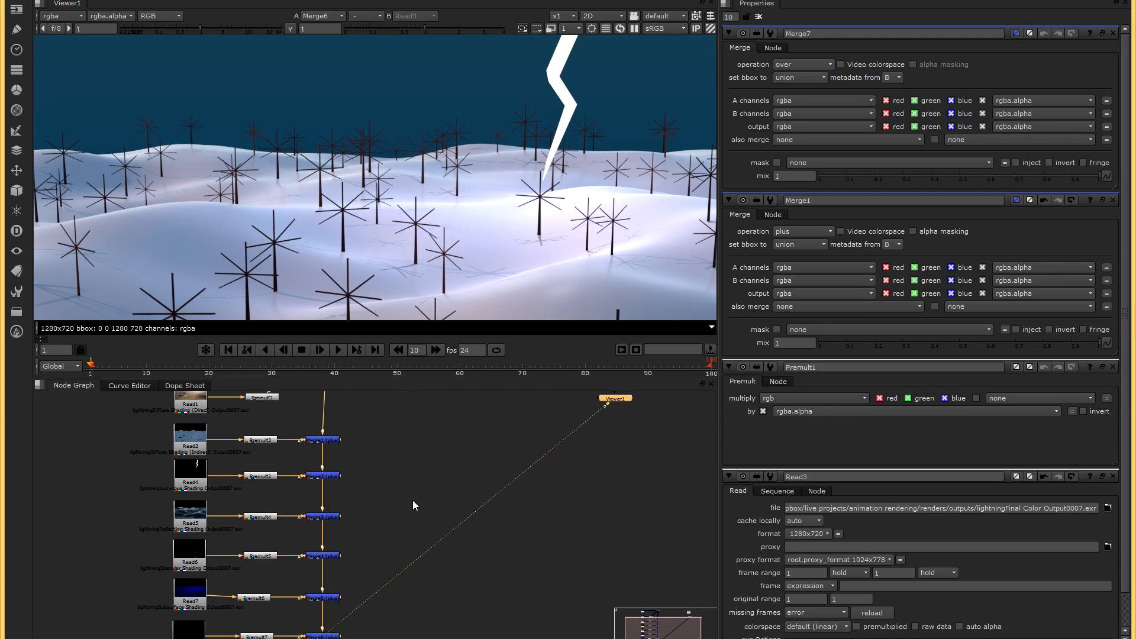
{"action": "left_click", "coordinate": [413, 500]}
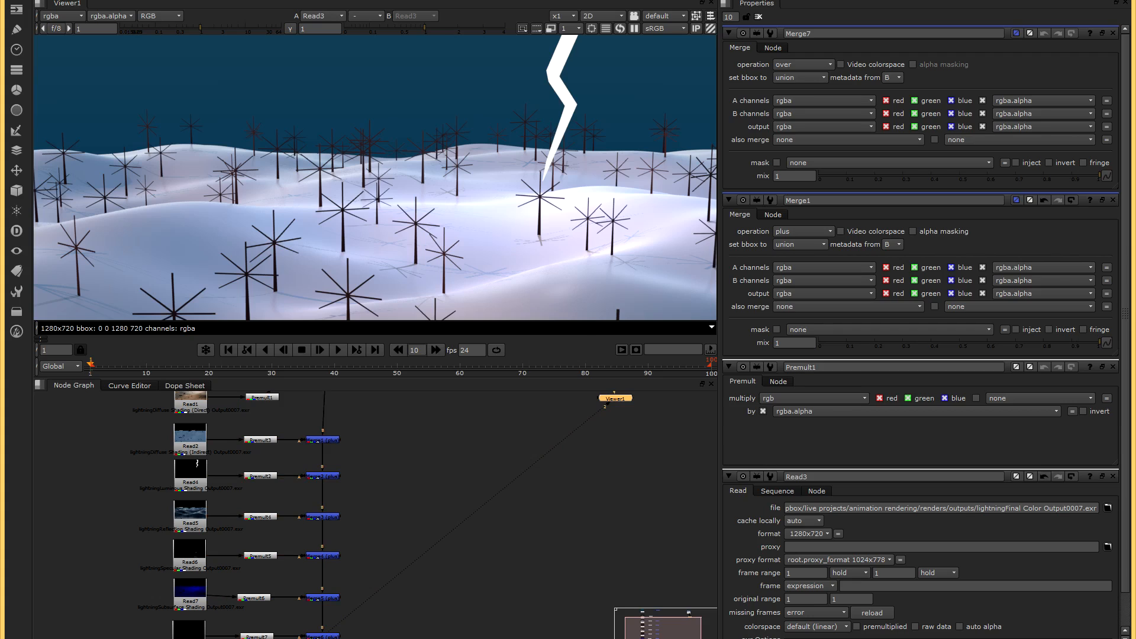
- Inspect the inputs of the over Merge and move Premult1 slightly up, closer to it
{"action": "middle_click_drag", "start_coordinate": [375, 437], "coordinate": [414, 533]}
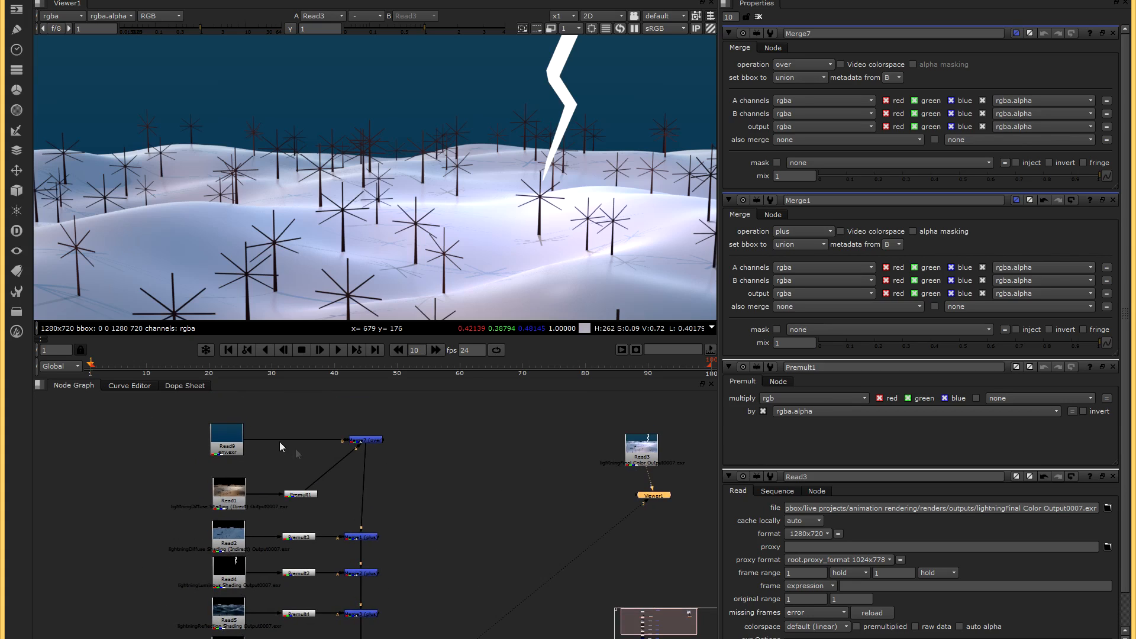
{"action": "scroll", "coordinate": [276, 440], "scroll_direction": "up", "scroll_amount": 5}
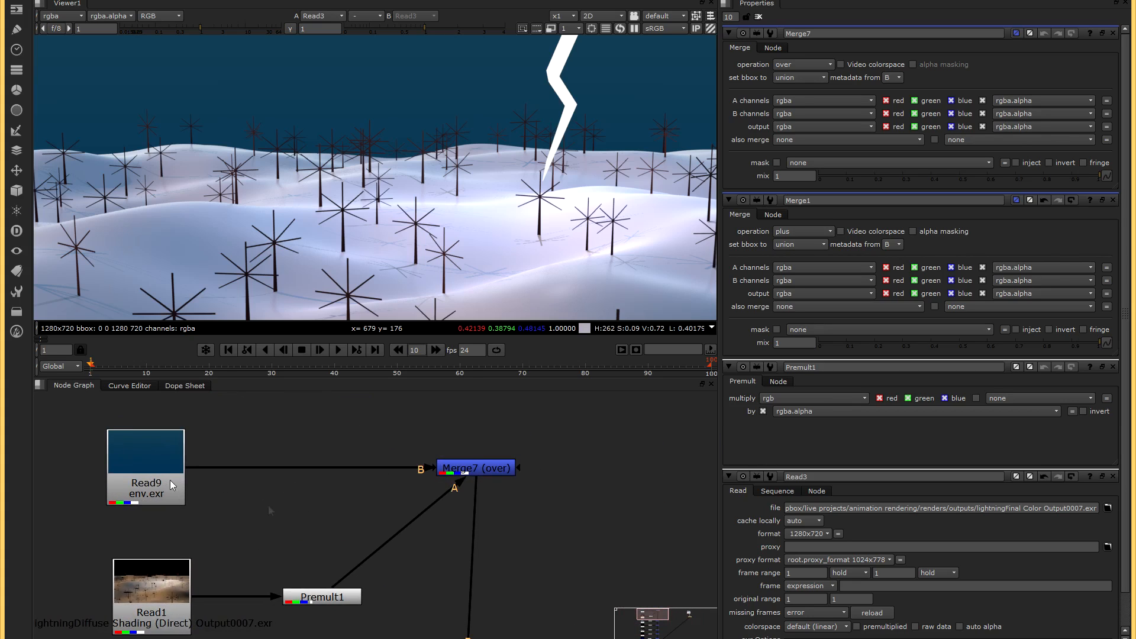
{"action": "left_click", "coordinate": [482, 467]}
{"action": "left_click", "coordinate": [336, 594]}
{"action": "left_click_drag", "start_coordinate": [337, 595], "coordinate": [336, 552]}
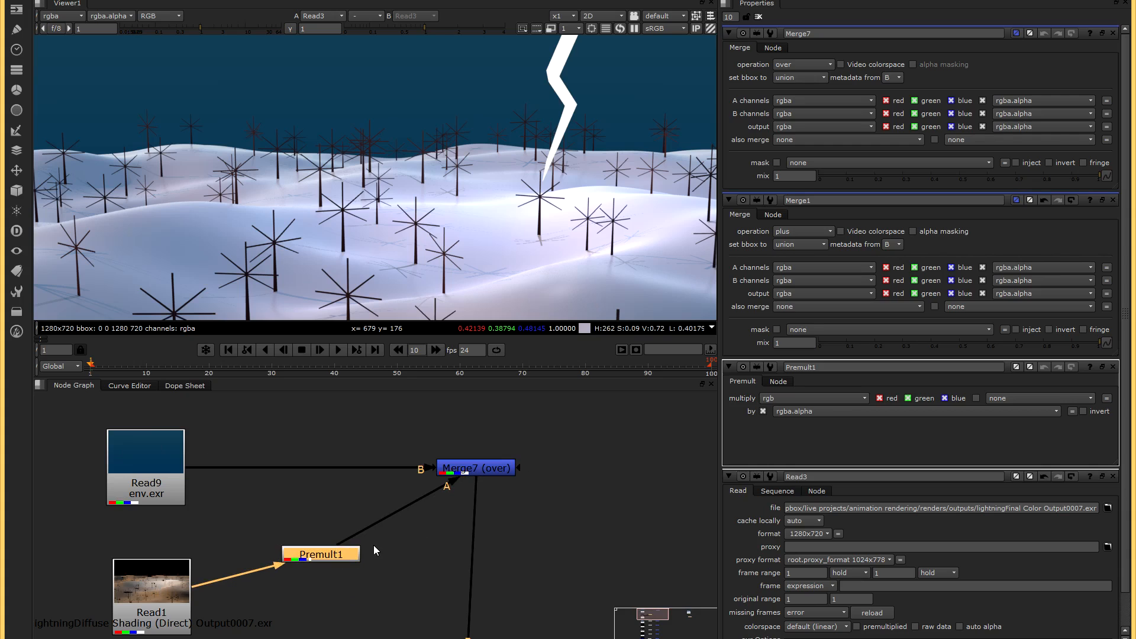
- Follow the chain of plus Merges from Merge1 down through the remaining shading passes and back up
{"action": "middle_click_drag", "start_coordinate": [518, 542], "coordinate": [512, 450]}
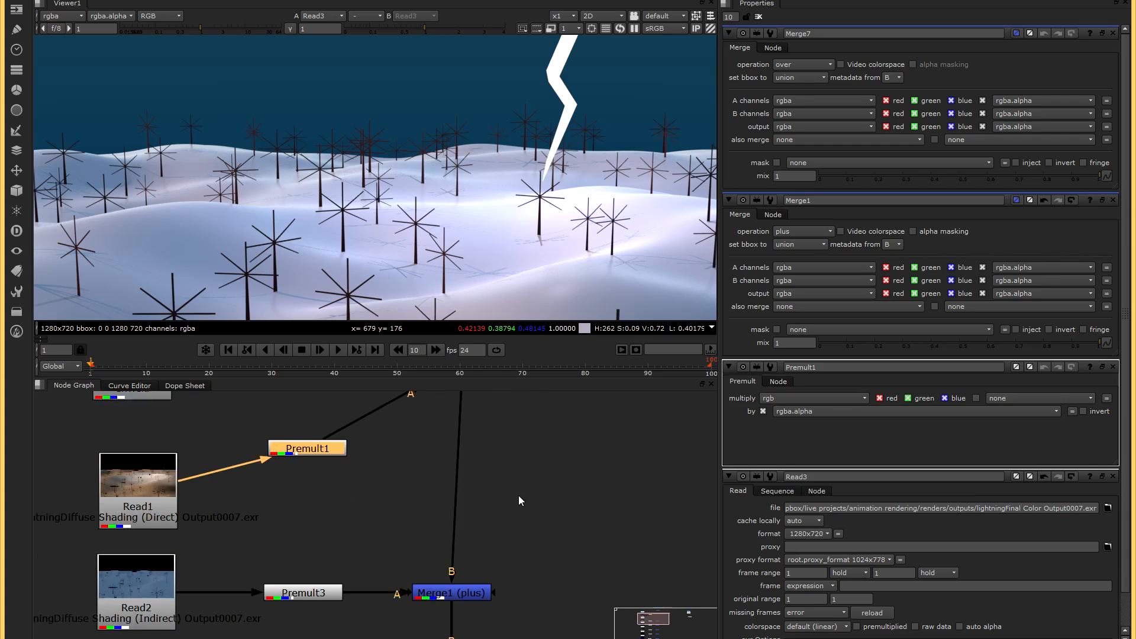
{"action": "middle_click_drag", "start_coordinate": [519, 543], "coordinate": [517, 524]}
{"action": "left_click", "coordinate": [471, 567]}
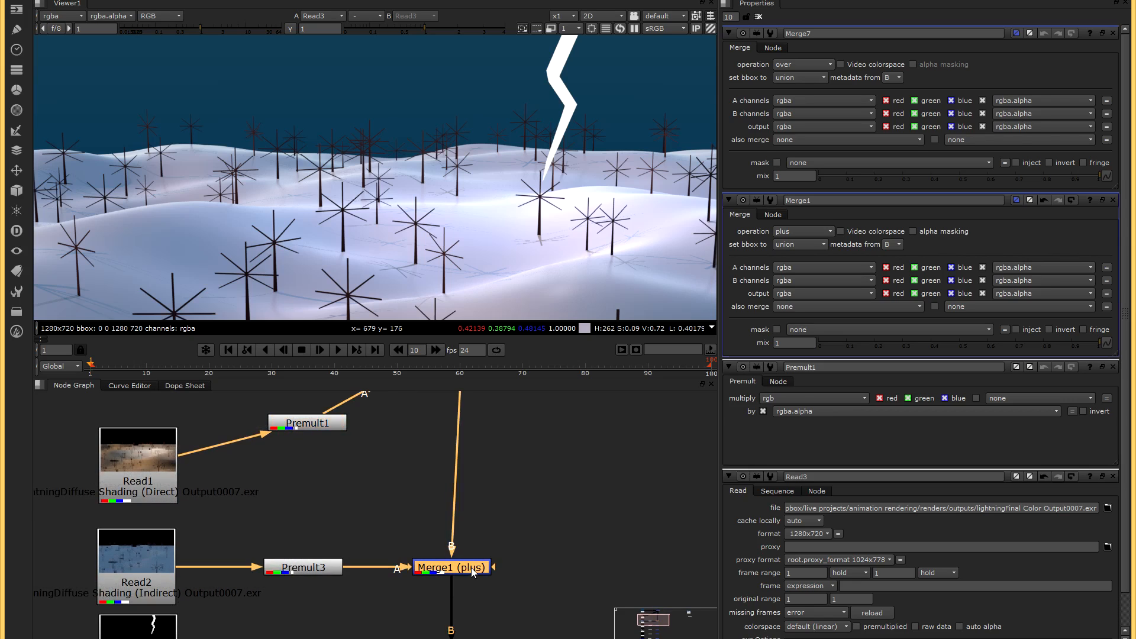
{"action": "middle_click_drag", "start_coordinate": [533, 587], "coordinate": [521, 498]}
{"action": "scroll", "coordinate": [521, 498], "scroll_direction": "down", "scroll_amount": 1}
{"action": "middle_click_drag", "start_coordinate": [513, 558], "coordinate": [510, 500]}
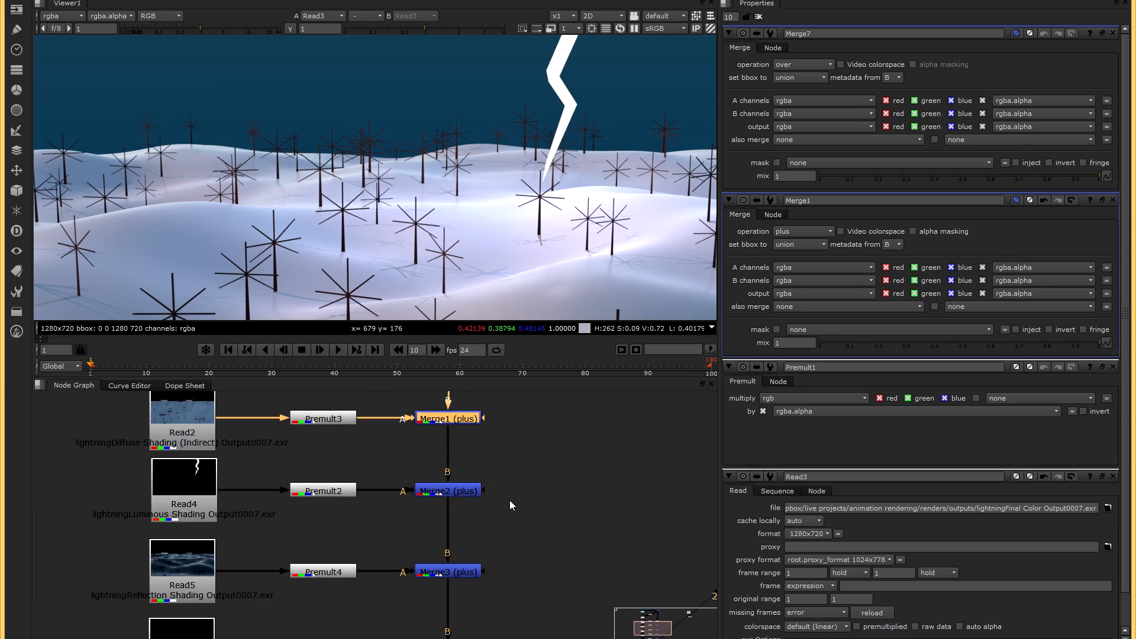
{"action": "middle_click_drag", "start_coordinate": [524, 556], "coordinate": [521, 492]}
{"action": "middle_click_drag", "start_coordinate": [527, 636], "coordinate": [520, 490]}
{"action": "middle_click_drag", "start_coordinate": [519, 586], "coordinate": [519, 539]}
{"action": "mouse_move", "coordinate": [518, 468]}
{"action": "middle_mouse_down"}
{"action": "mouse_move", "coordinate": [527, 583]}
{"action": "mouse_move", "coordinate": [513, 493]}
{"action": "middle_mouse_up"}
{"action": "mouse_move", "coordinate": [522, 544]}
{"action": "middle_mouse_down"}
{"action": "mouse_move", "coordinate": [526, 465]}
{"action": "mouse_move", "coordinate": [510, 506]}
{"action": "mouse_move", "coordinate": [511, 450]}
{"action": "mouse_move", "coordinate": [532, 590]}
{"action": "middle_mouse_up"}
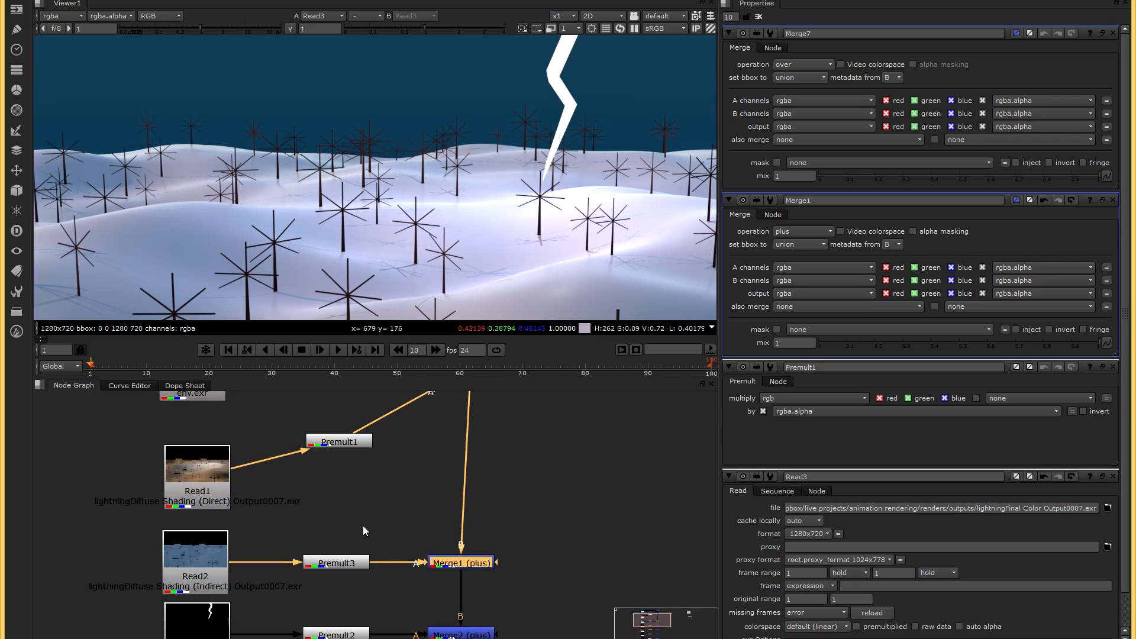
- View the direct diffuse, indirect diffuse and luminous shading Reads one after another in the viewer
{"action": "left_click", "coordinate": [201, 469]}
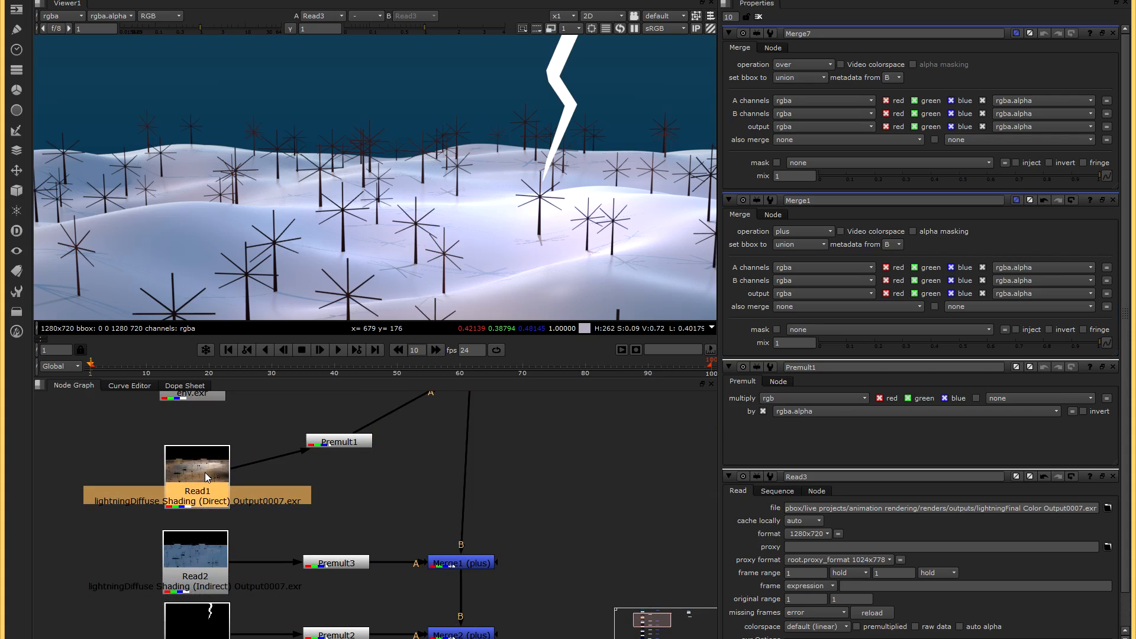
{"action": "key", "text": "1"}
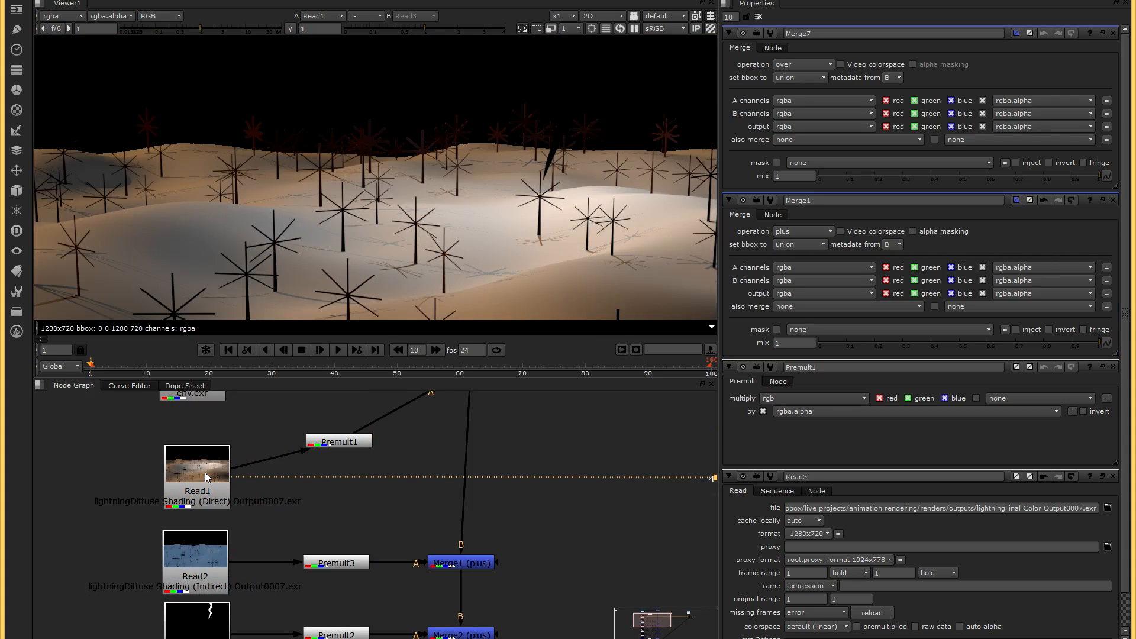
{"action": "left_click", "coordinate": [194, 556]}
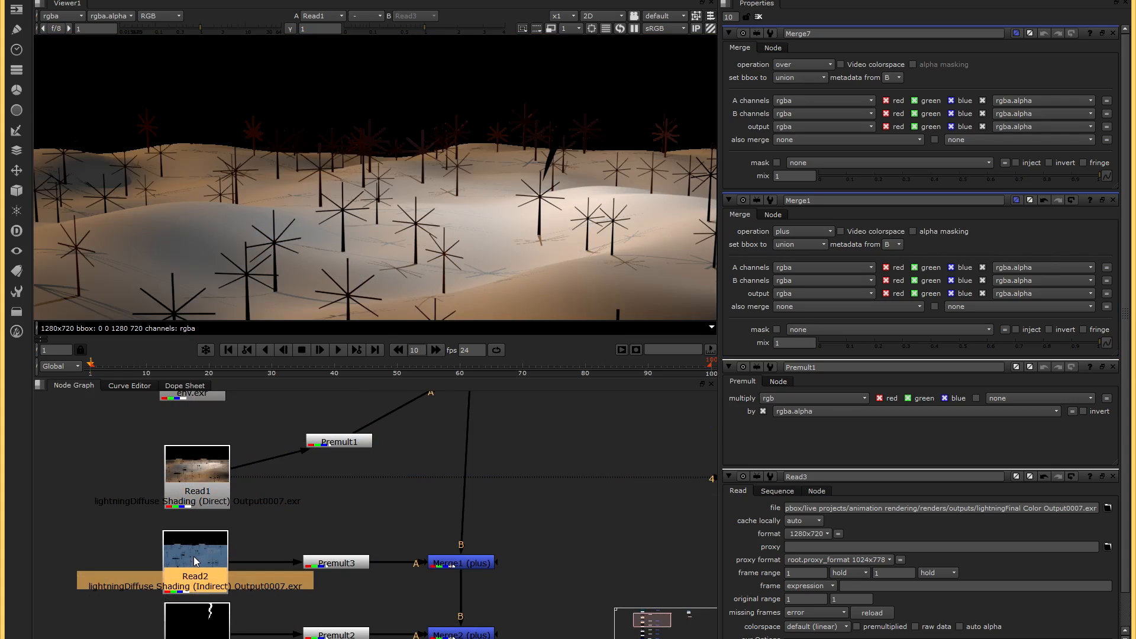
{"action": "key", "text": "1"}
{"action": "middle_click_drag", "start_coordinate": [242, 592], "coordinate": [252, 484]}
{"action": "left_click", "coordinate": [217, 527]}
{"action": "key", "text": "1"}
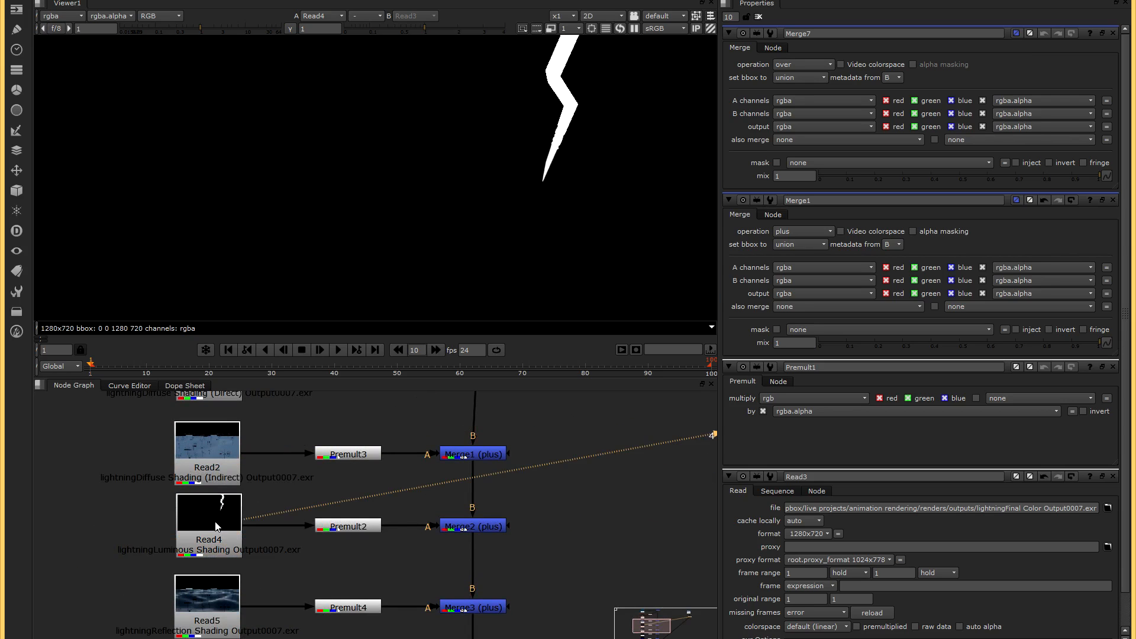
- View the reflection shading Read and the specular shading Read in turn in the viewer
{"action": "middle_click_drag", "start_coordinate": [217, 527], "coordinate": [219, 467]}
{"action": "left_click", "coordinate": [204, 547]}
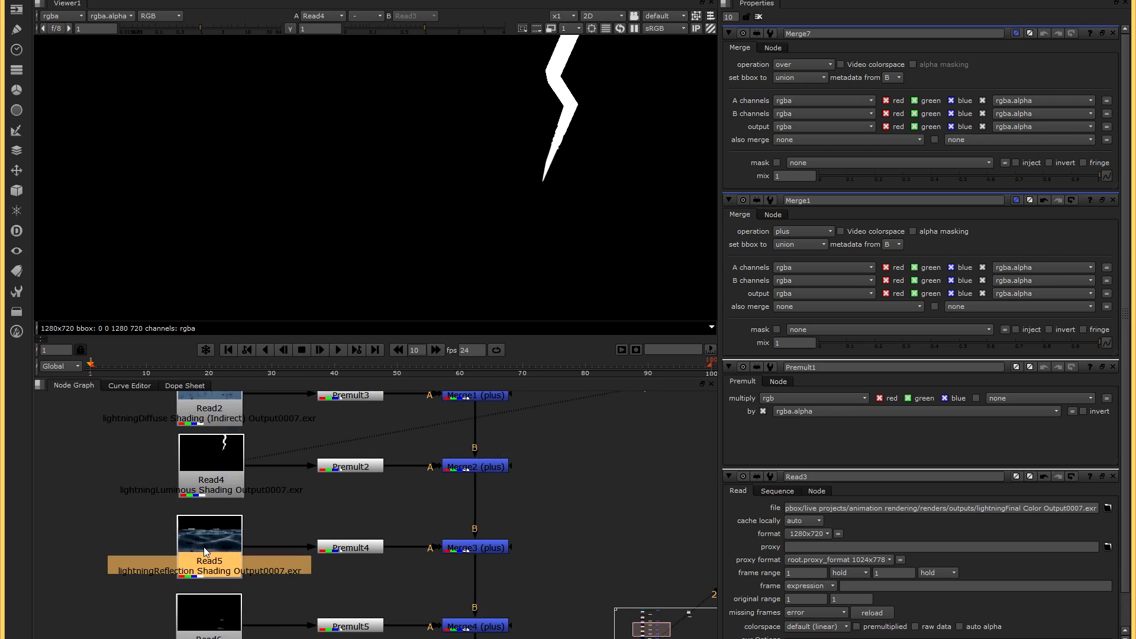
{"action": "key", "text": "1"}
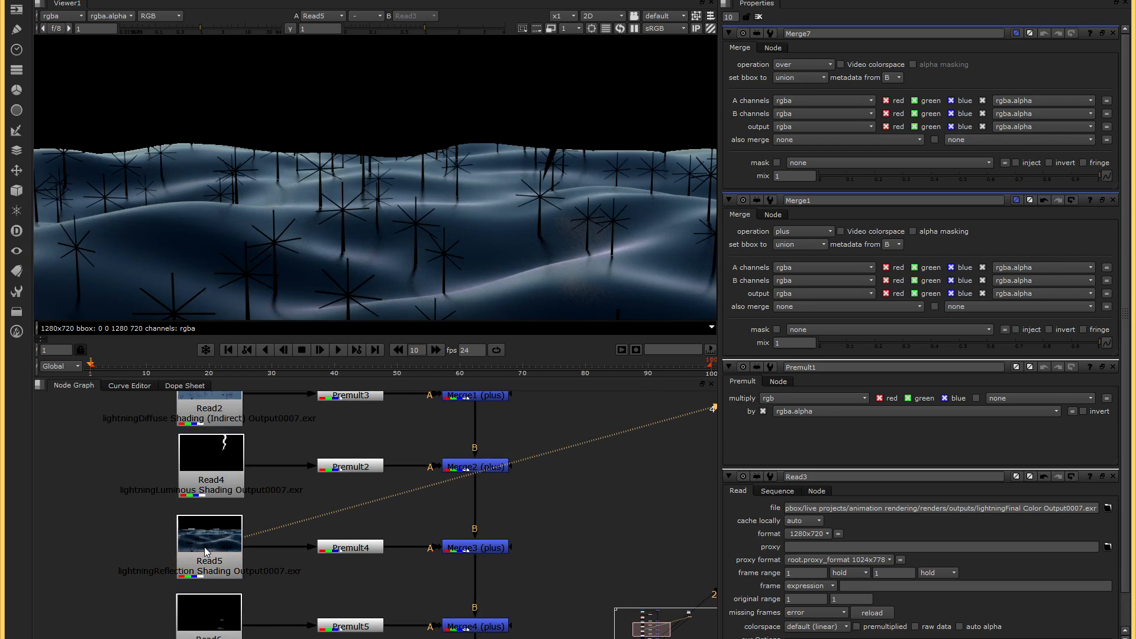
{"action": "middle_click_drag", "start_coordinate": [240, 579], "coordinate": [213, 528]}
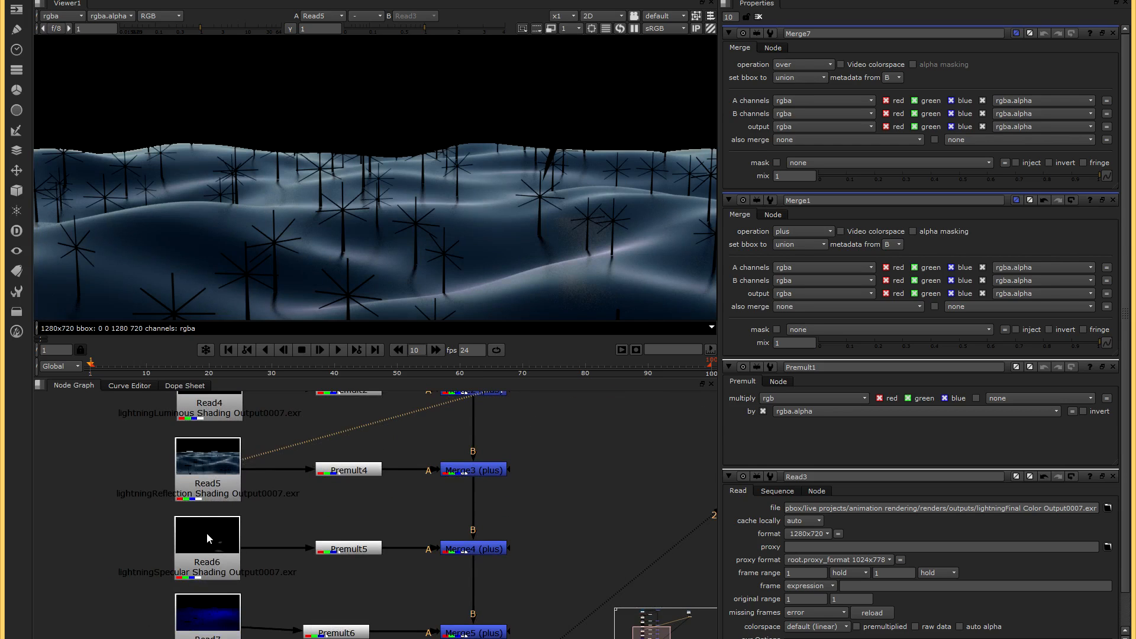
{"action": "left_click", "coordinate": [207, 534]}
{"action": "key", "text": "1"}
- Show the subsurface shading pass and the transparent shading pass in turn in the viewer
{"action": "middle_click_drag", "start_coordinate": [248, 600], "coordinate": [256, 536]}
{"action": "left_click", "coordinate": [230, 560]}
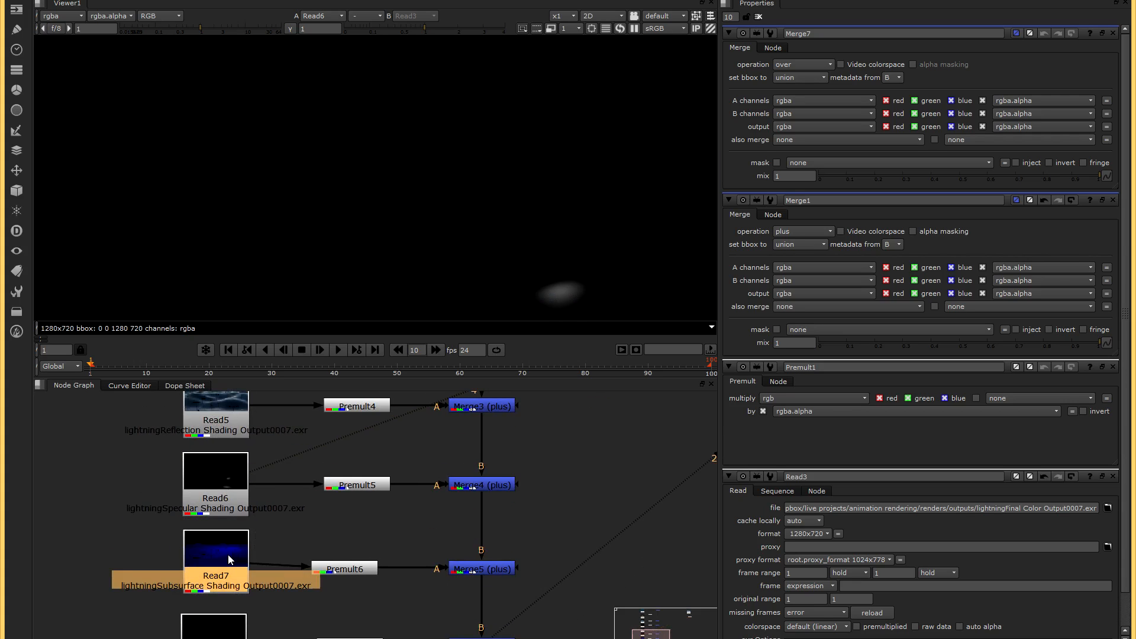
{"action": "key", "text": "1"}
{"action": "middle_click_drag", "start_coordinate": [277, 614], "coordinate": [284, 531]}
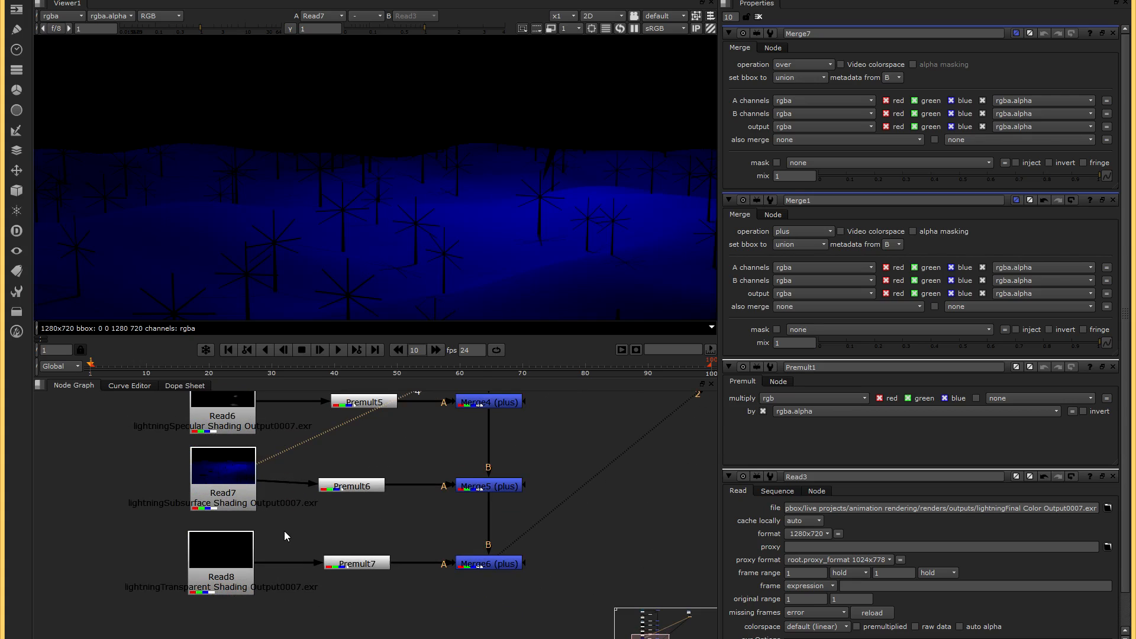
{"action": "left_click", "coordinate": [220, 561]}
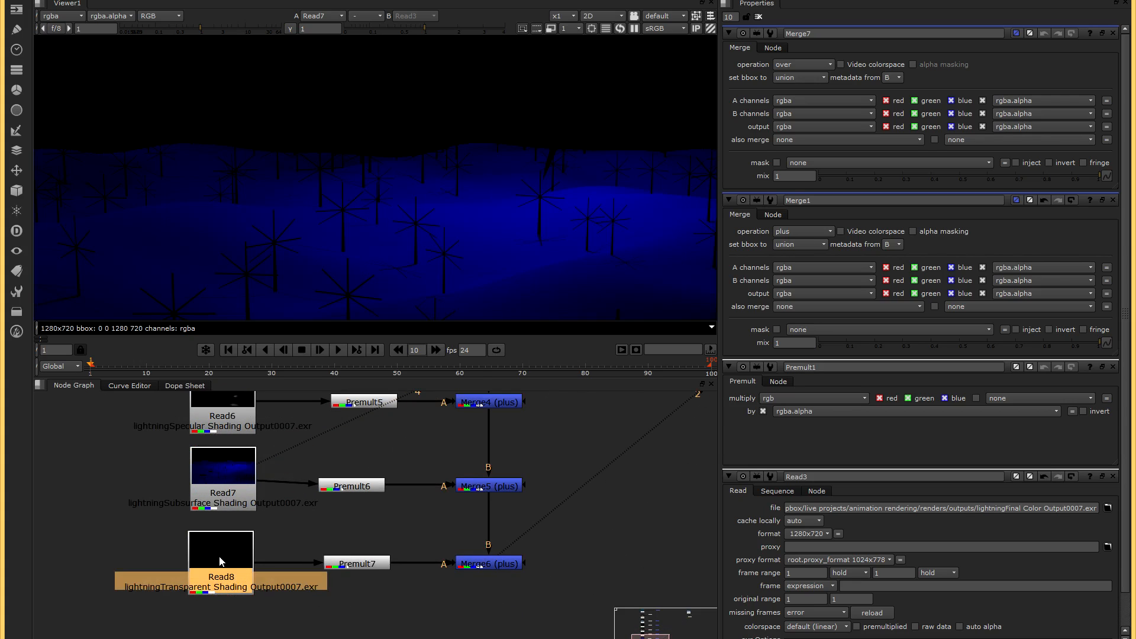
{"action": "key", "text": "1"}
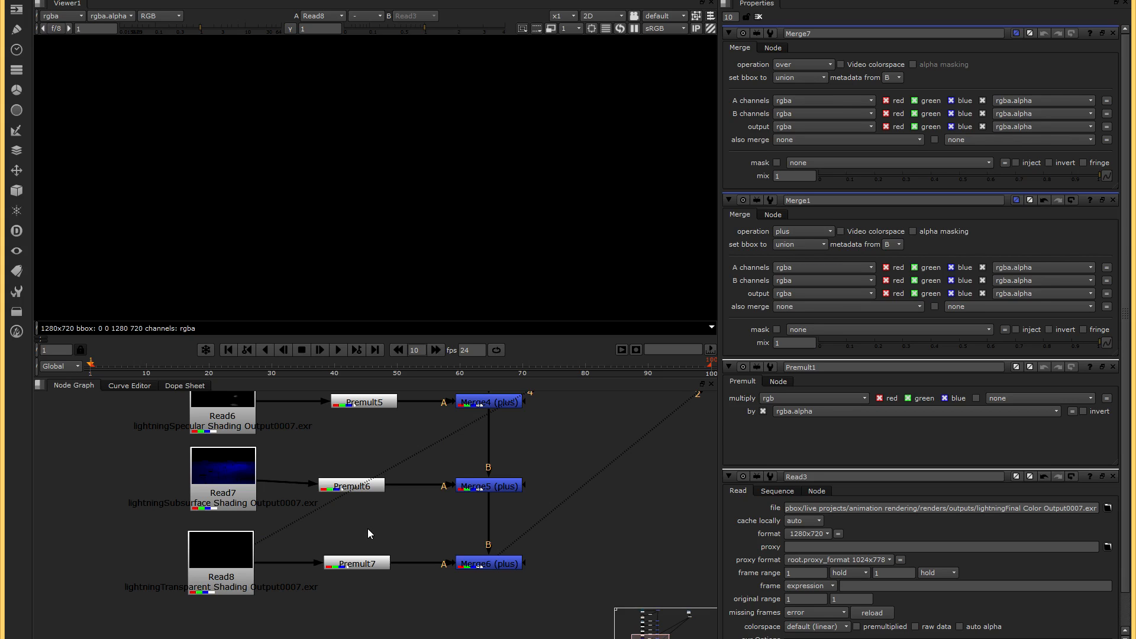
- Display the combined result of the last plus Merge in the viewer and survey the node tree back up to the environment Read
{"action": "key", "text": "2"}
{"action": "middle_click_drag", "start_coordinate": [423, 537], "coordinate": [336, 587]}
{"action": "scroll", "coordinate": [345, 548], "scroll_direction": "down", "scroll_amount": 3}
{"action": "middle_click_drag", "start_coordinate": [417, 486], "coordinate": [395, 578]}
{"action": "mouse_move", "coordinate": [413, 507]}
{"action": "middle_mouse_down"}
{"action": "mouse_move", "coordinate": [422, 592]}
{"action": "mouse_move", "coordinate": [424, 522]}
{"action": "middle_mouse_up"}
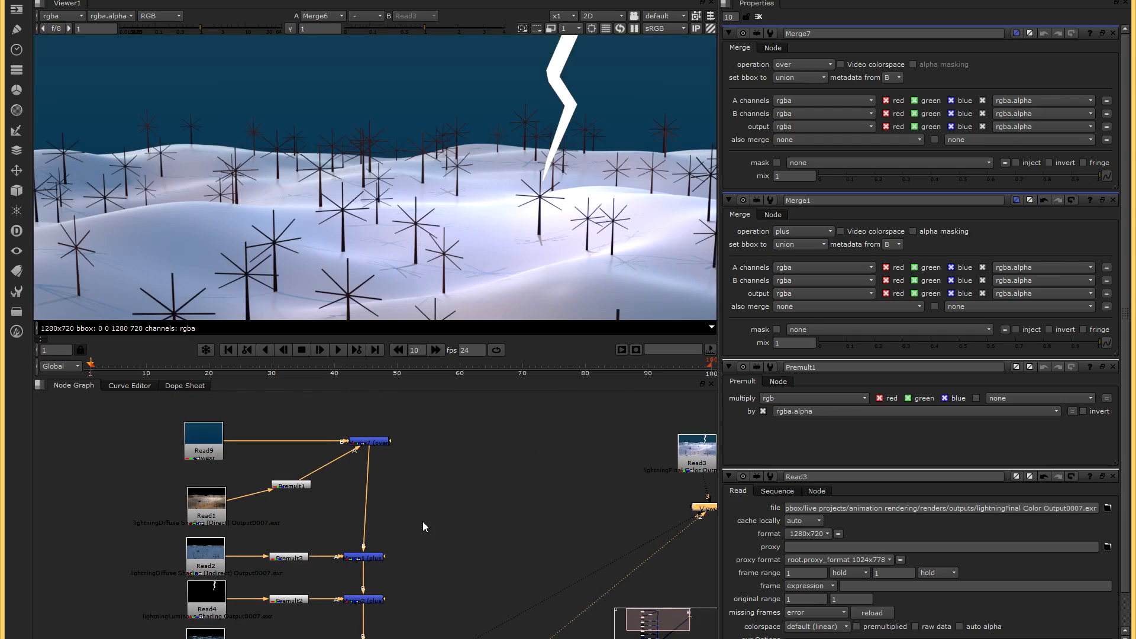